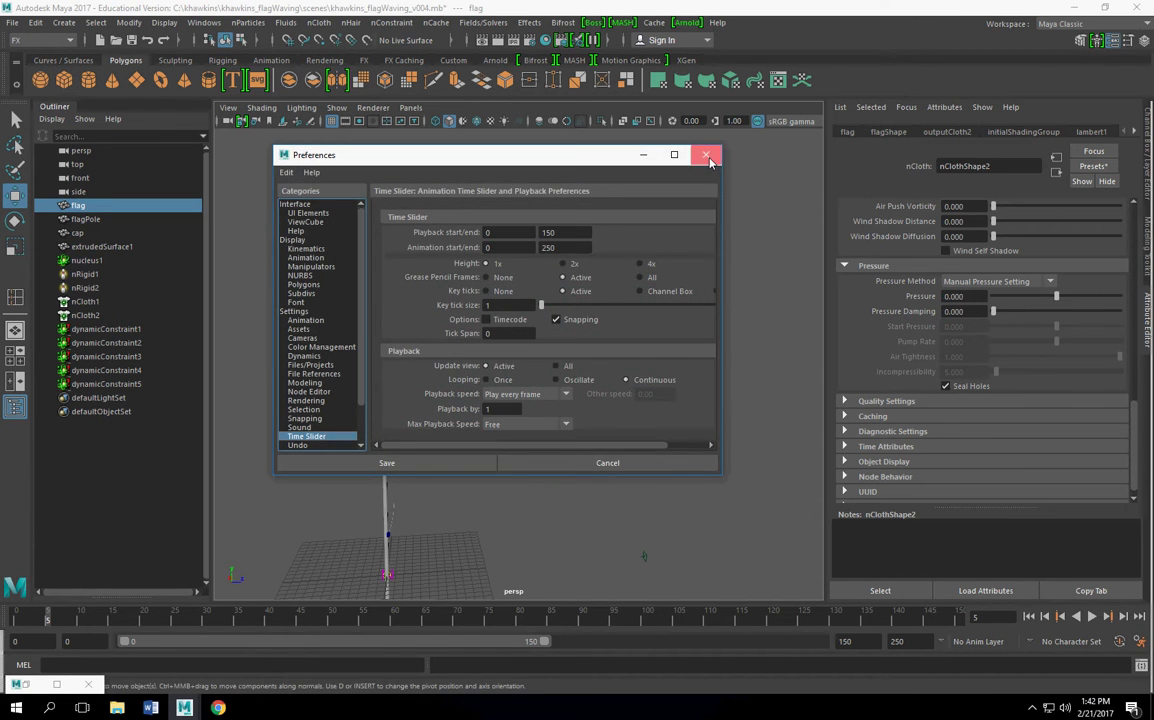
Replace the flag's nClothShape2 settings with the heavyDenim preset.
click(706, 154)
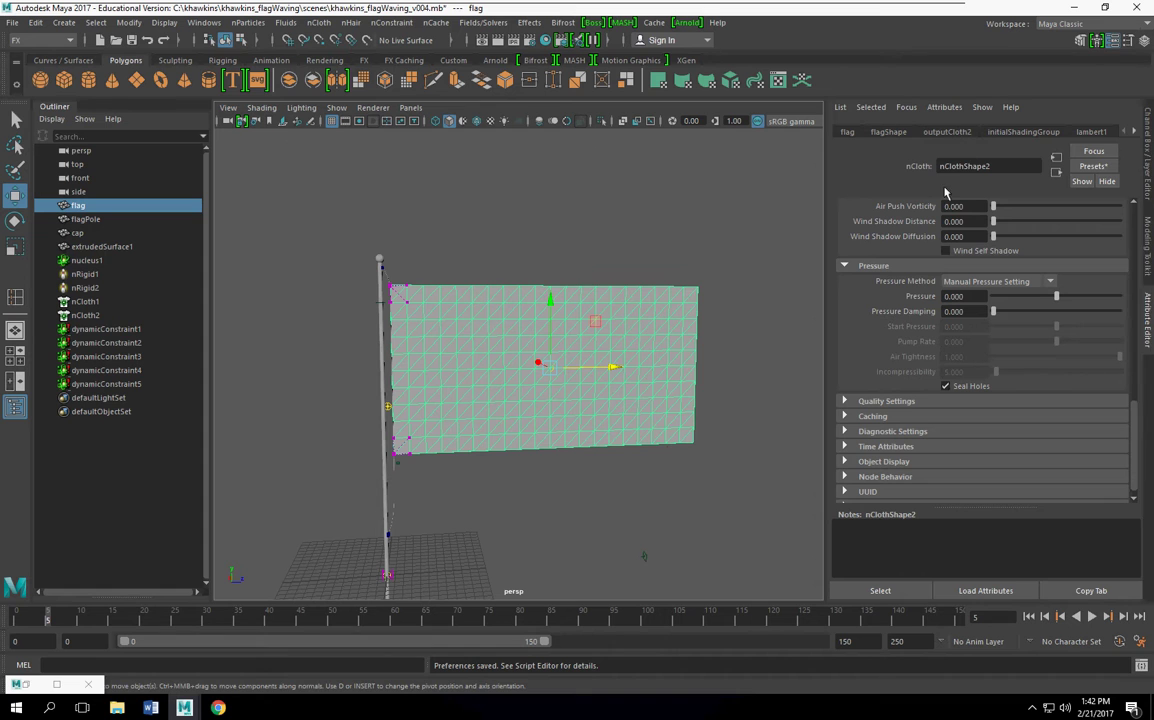
click(1093, 166)
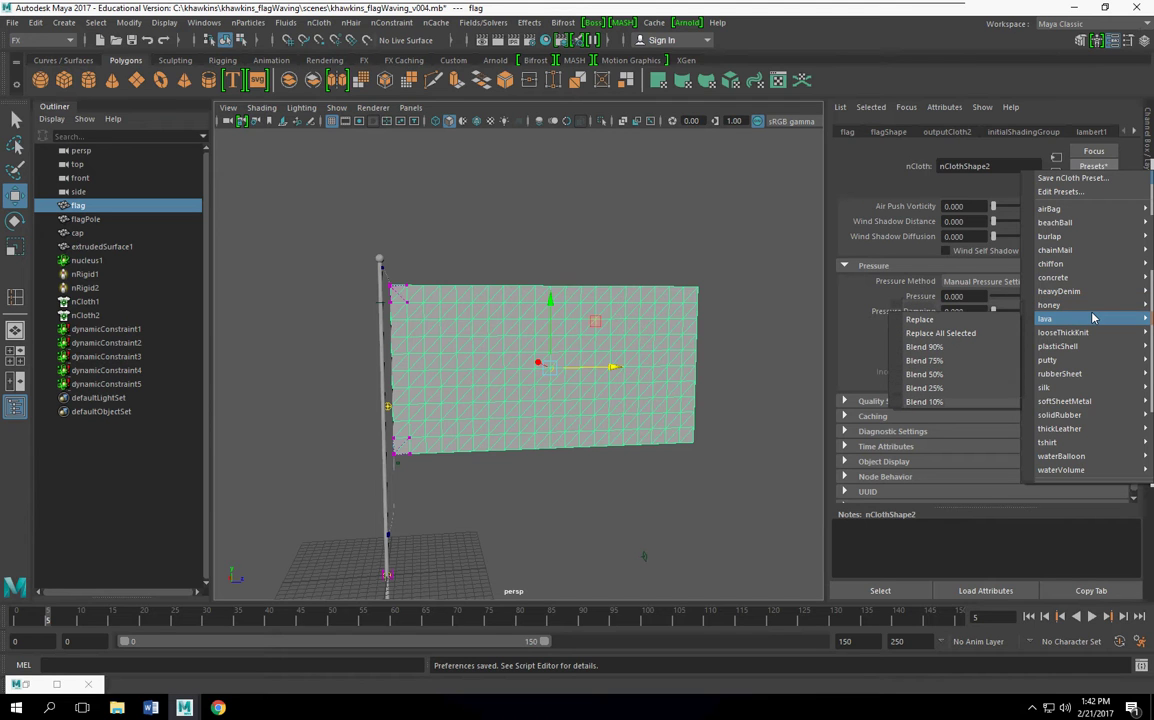
mouse_move(1077, 291)
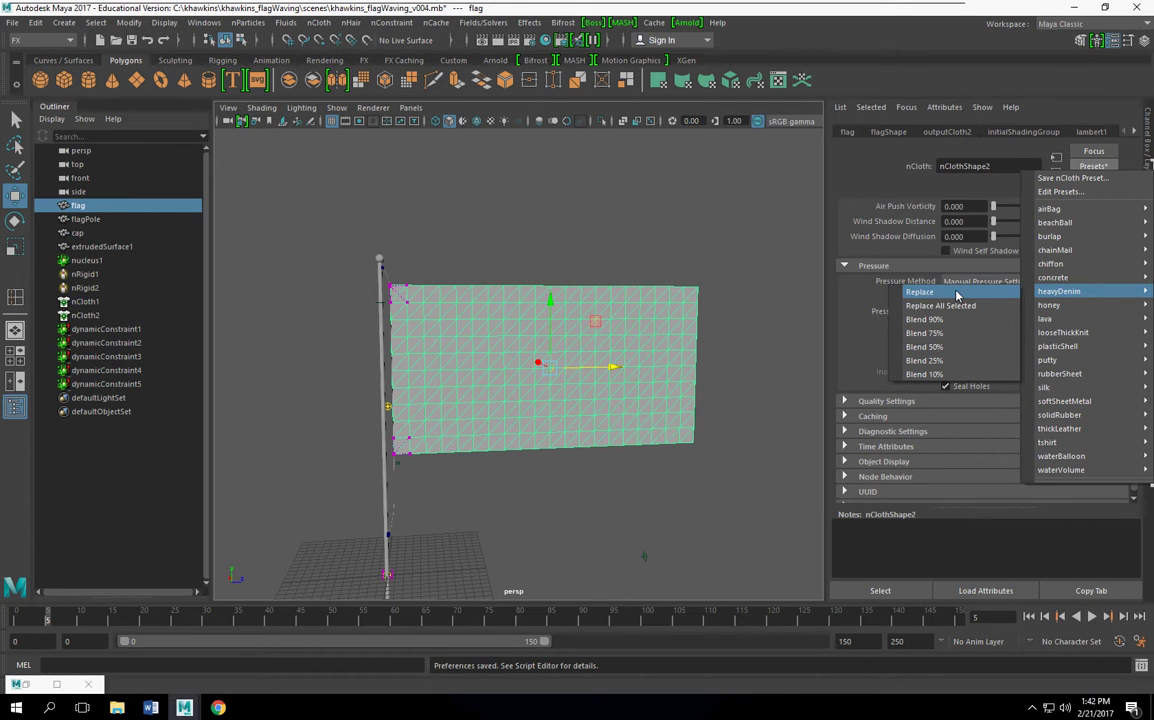
click(957, 296)
scroll(1028, 343, up, 2)
scroll(1028, 343, up, 3)
scroll(1028, 343, up, 3)
scroll(1028, 343, up, 2)
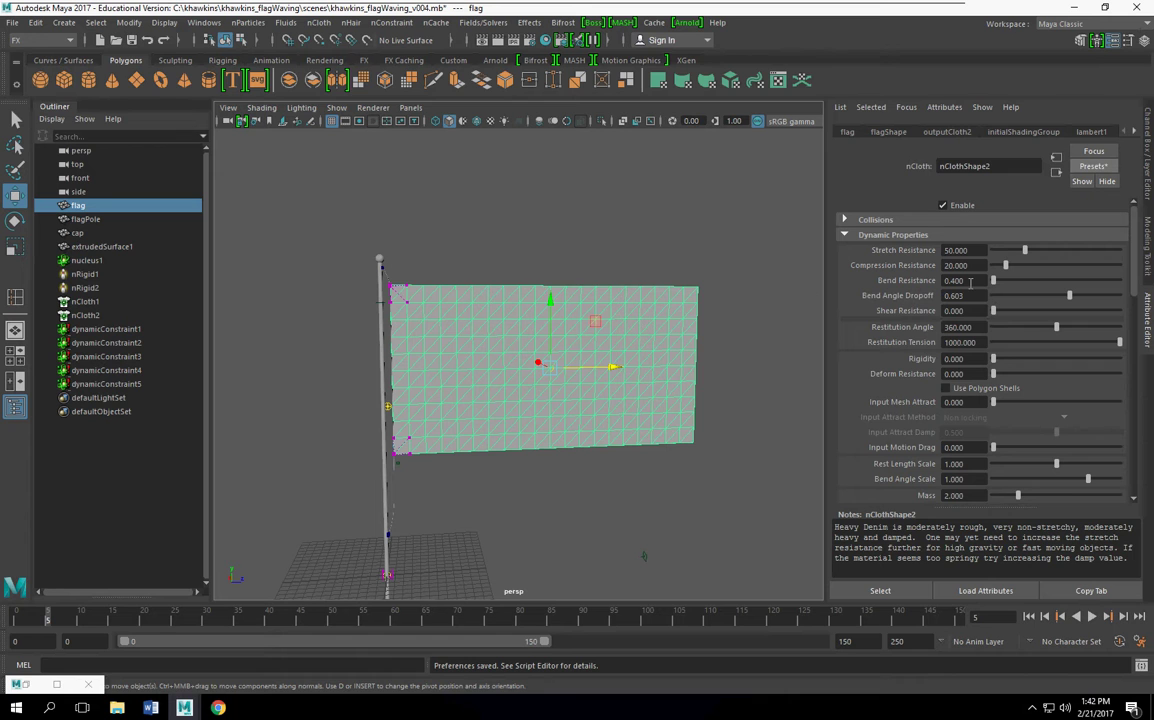
Lower the pole strip's Stretch Resistance from 50 to about 21, then reselect the flag.
click(392, 278)
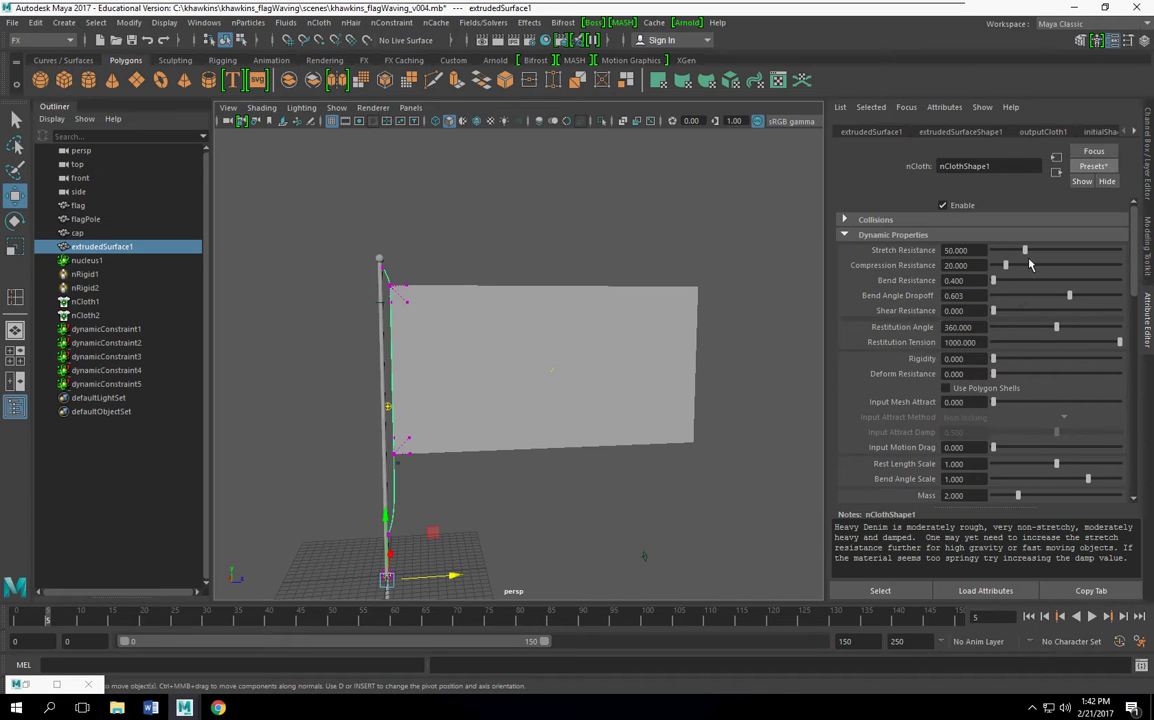
drag(1025, 251, 1009, 252)
drag(1009, 253, 1004, 262)
click(446, 362)
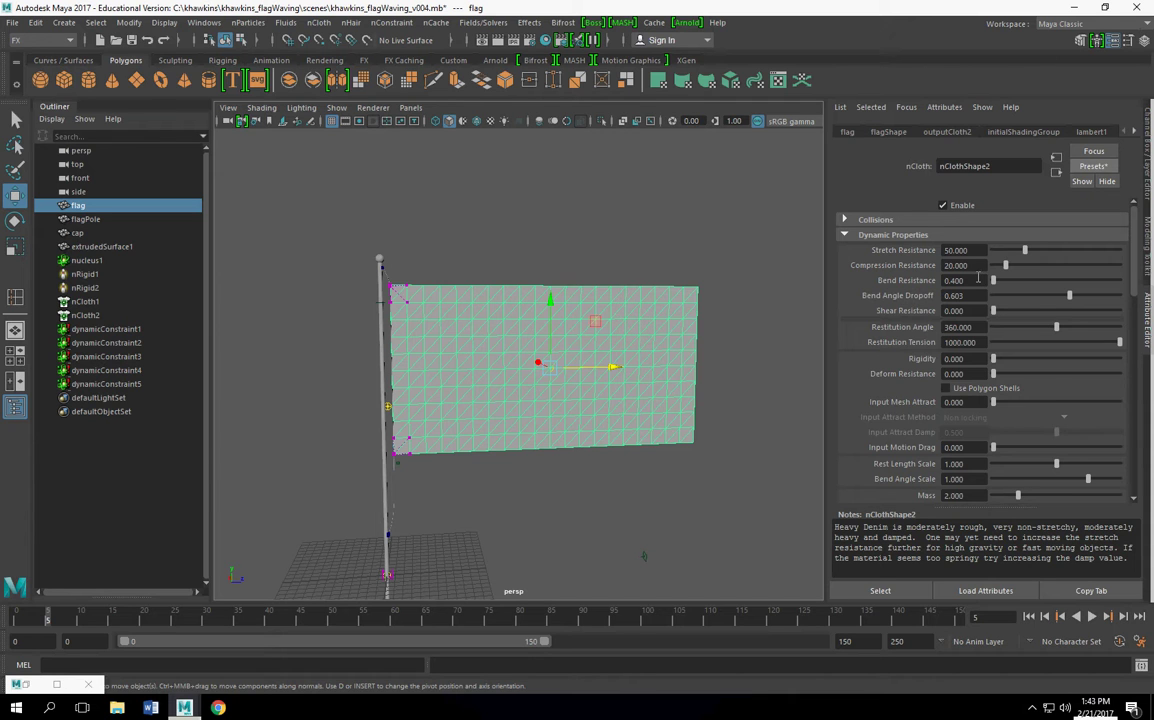
Expand the flag's Collisions section and play the cloth simulation.
click(846, 220)
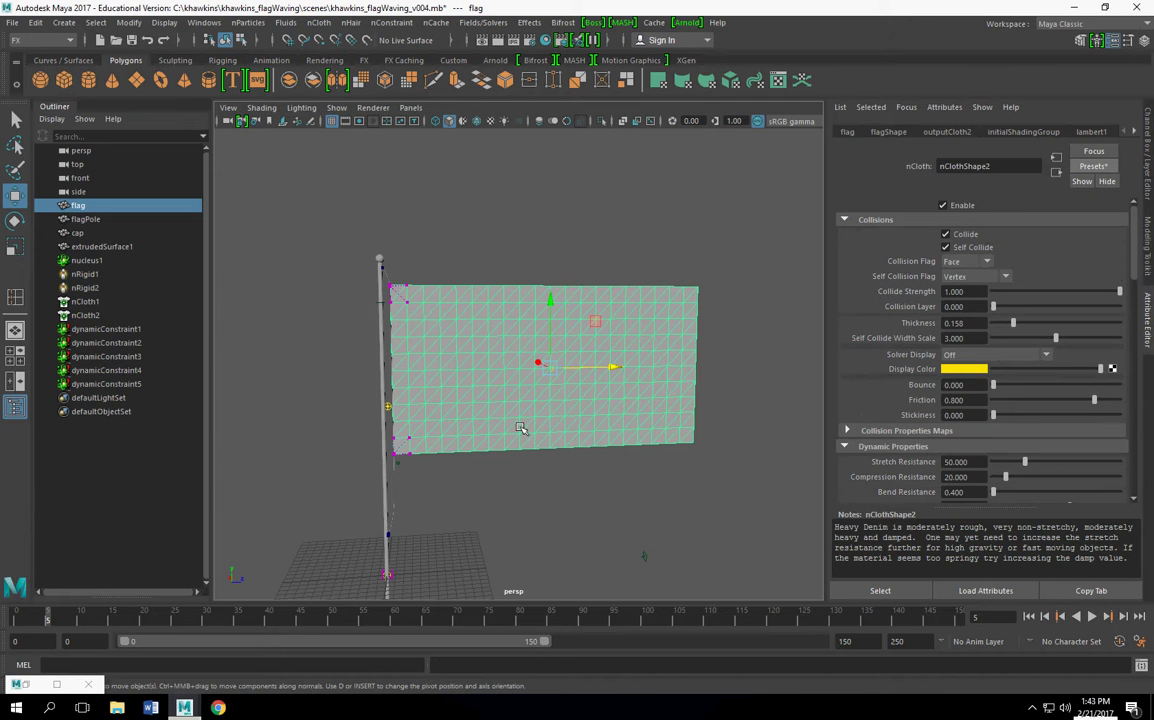
key(alt+v)
key(Escape)
click(1093, 617)
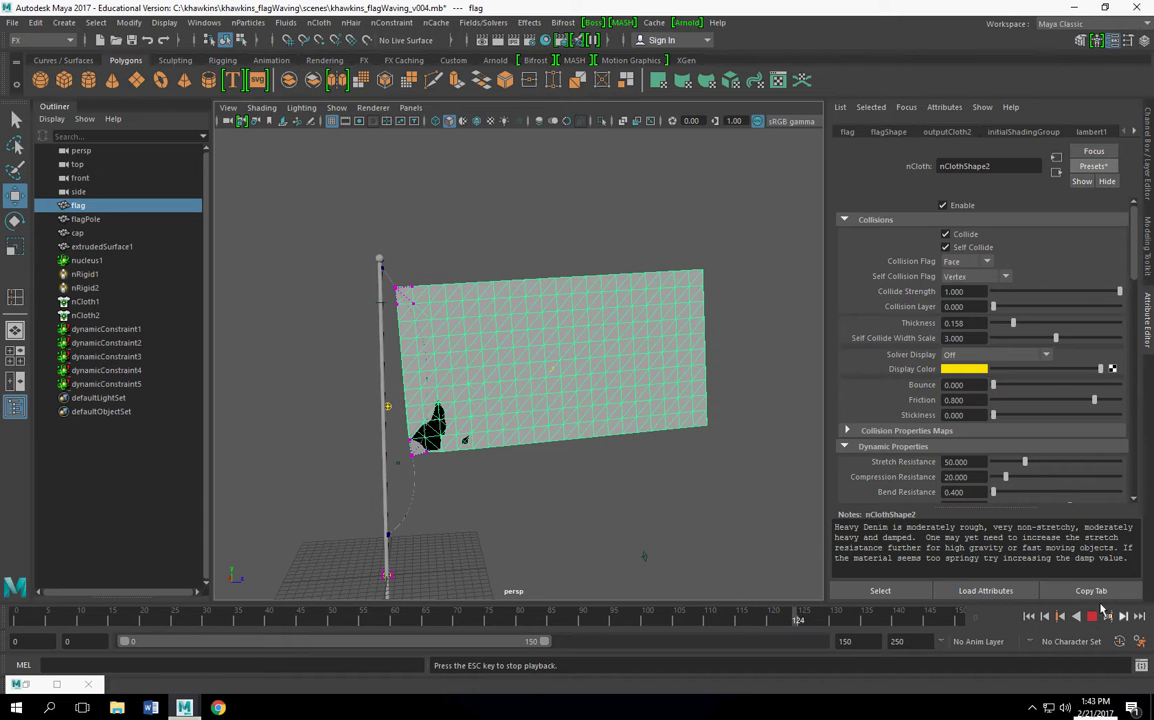
Stop playback at frame 127 and raise the flag's Compression Resistance from 20 to about 48.
click(1092, 617)
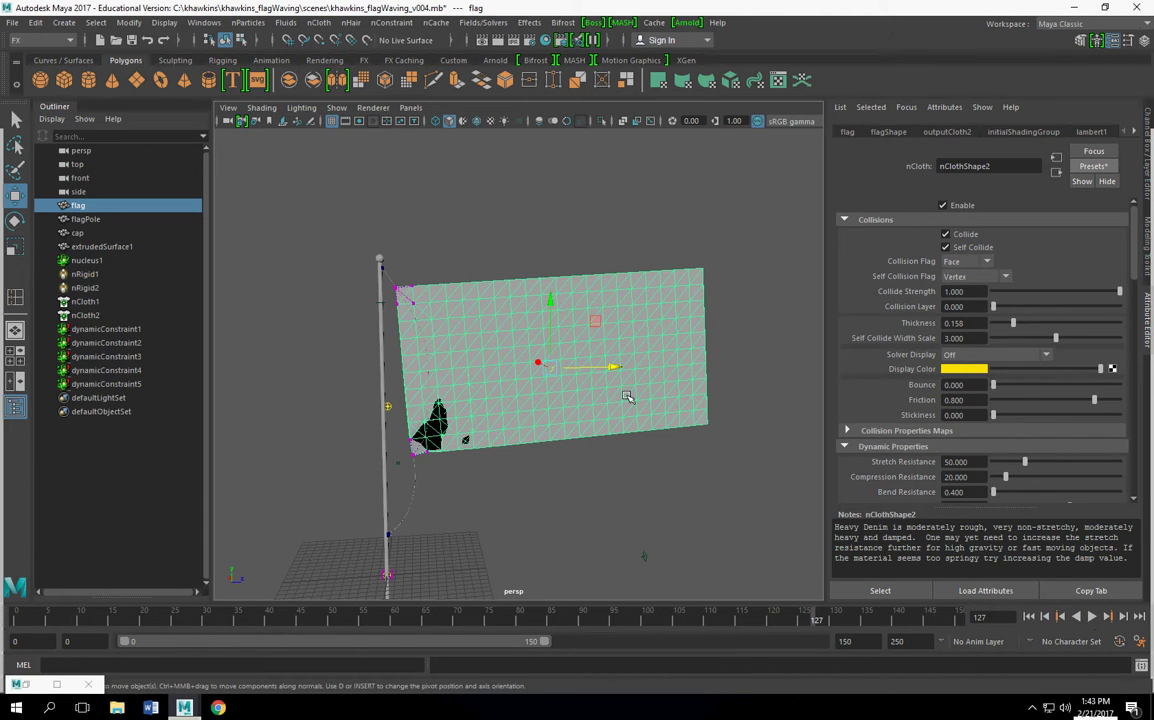
scroll(900, 391, down, 3)
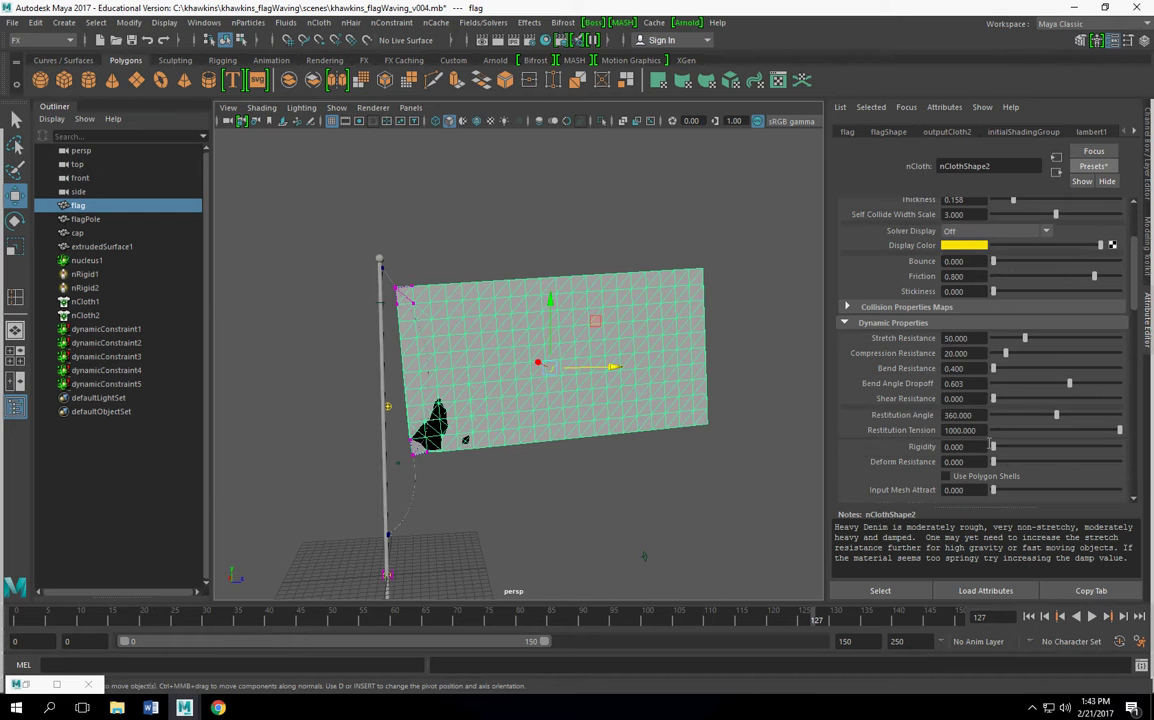
scroll(989, 443, down, 3)
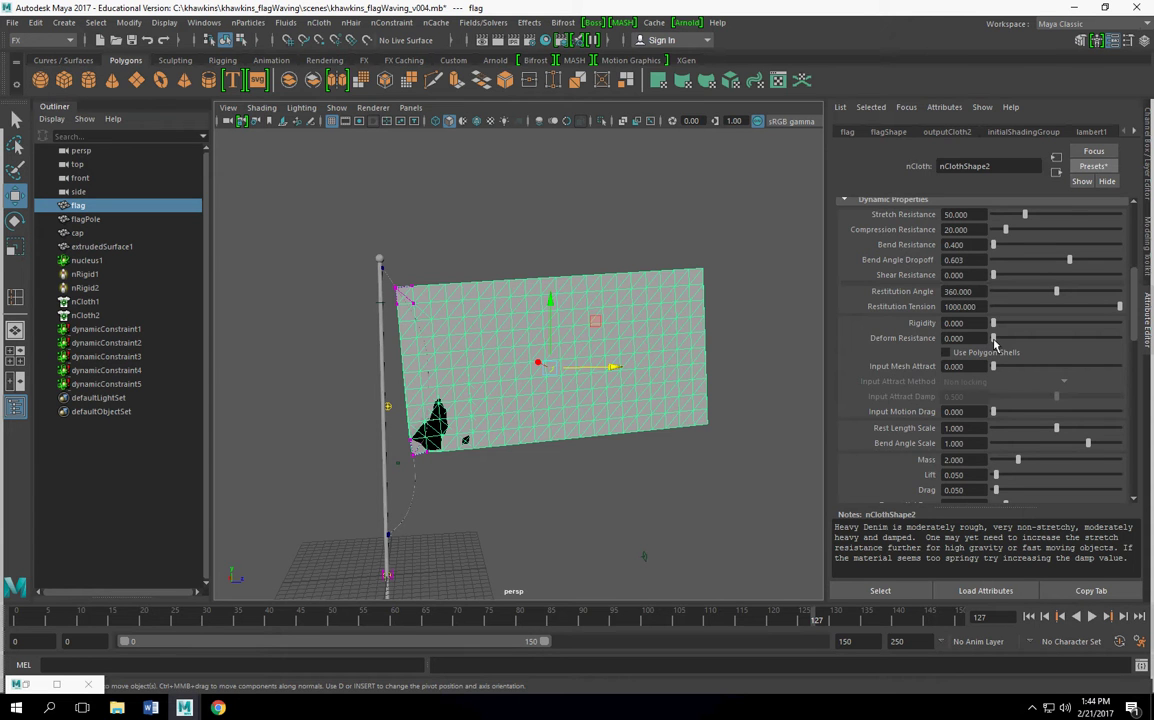
scroll(993, 343, down, 3)
scroll(993, 345, down, 2)
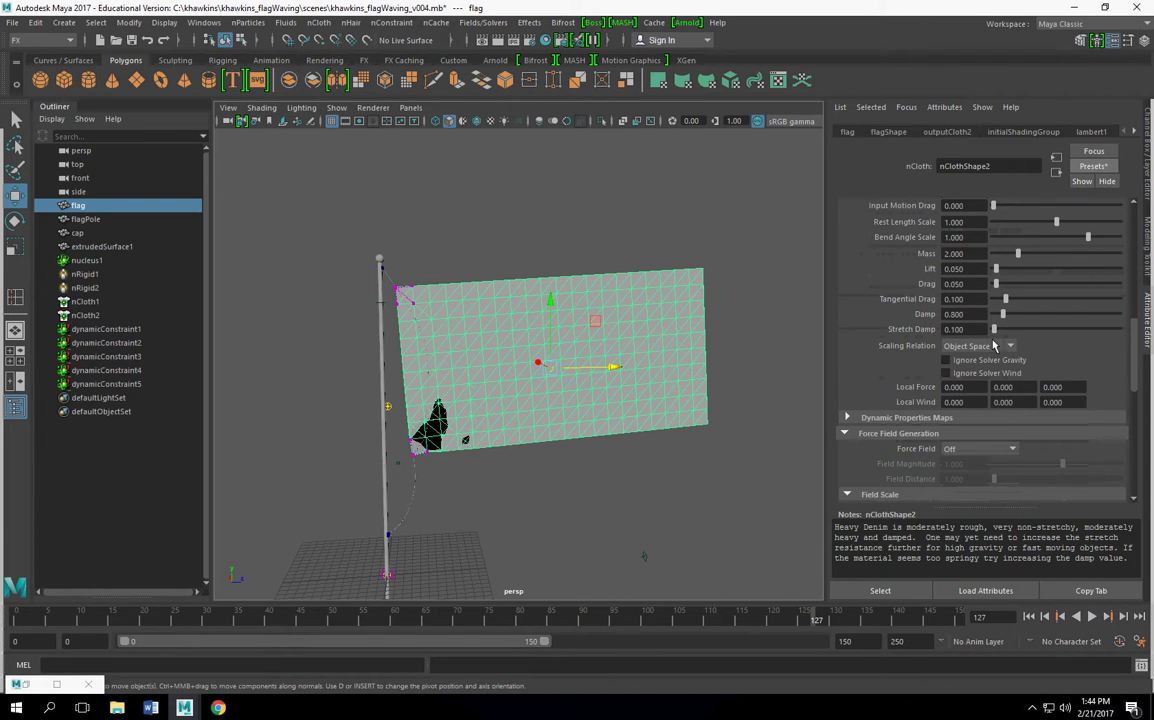
scroll(915, 440, down, 2)
scroll(912, 441, up, 5)
scroll(912, 441, up, 1)
scroll(912, 441, up, 1)
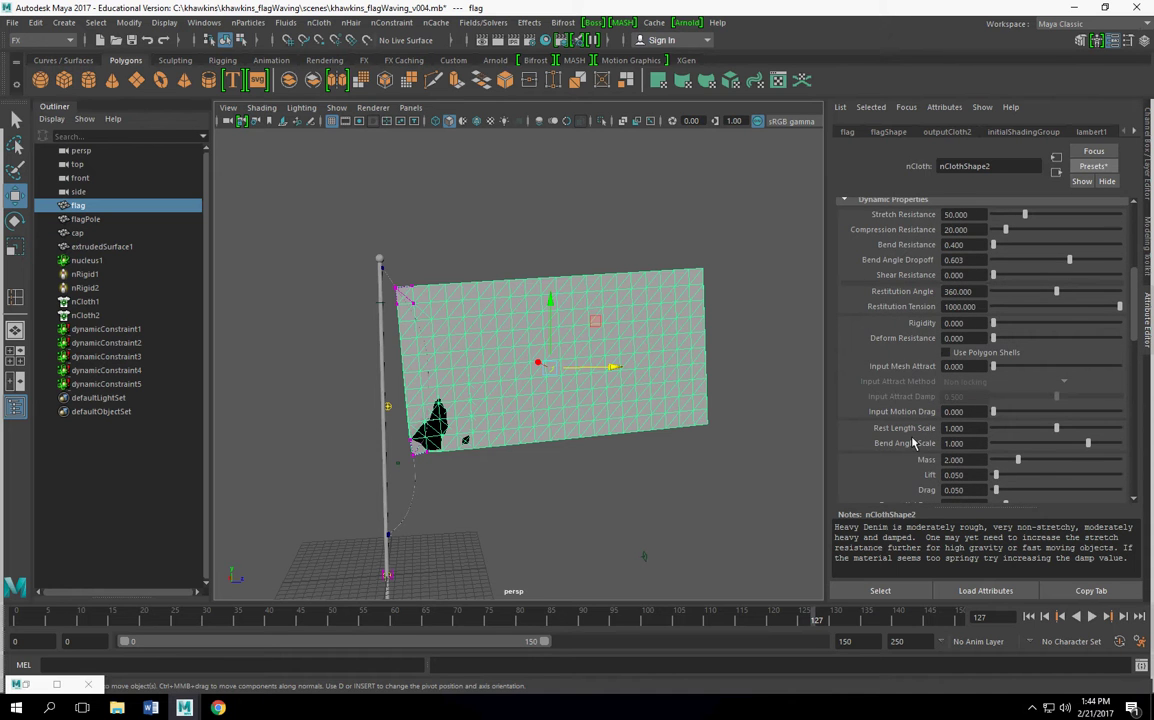
scroll(912, 441, up, 1)
scroll(912, 441, up, 3)
scroll(912, 441, down, 2)
scroll(912, 441, down, 1)
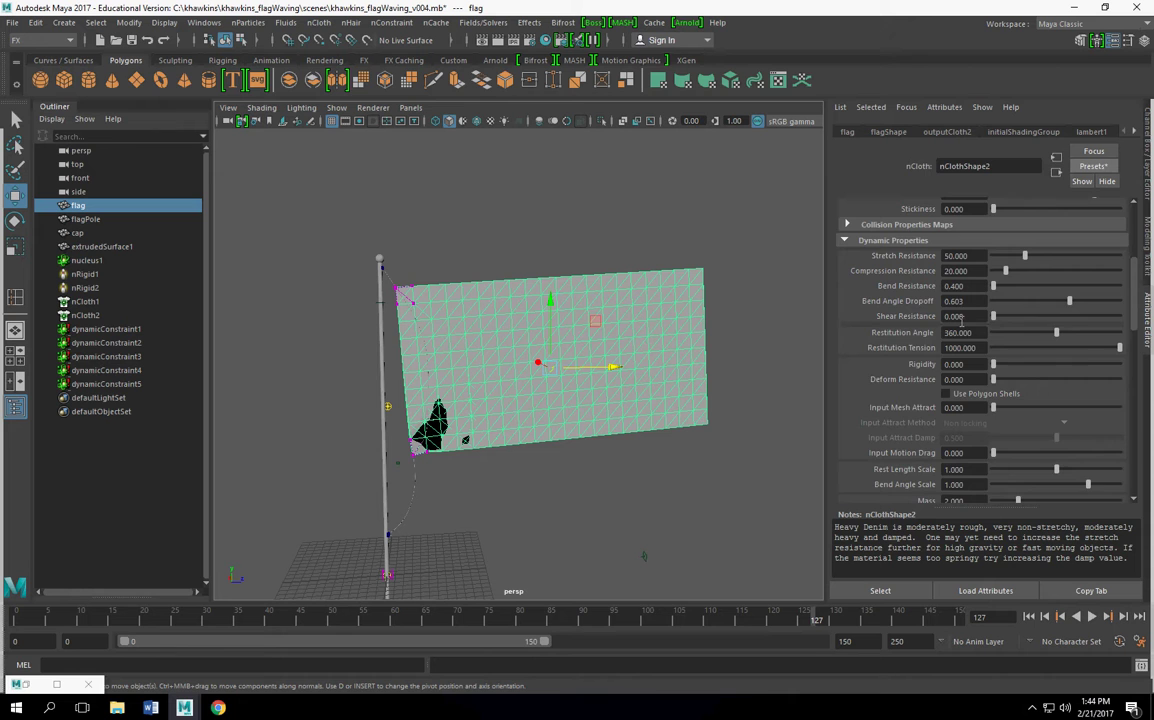
scroll(960, 320, down, 3)
scroll(946, 333, up, 3)
drag(1006, 272, 1023, 290)
Scroll down to the Pressure settings and expand the force field maps section.
scroll(1000, 368, down, 1)
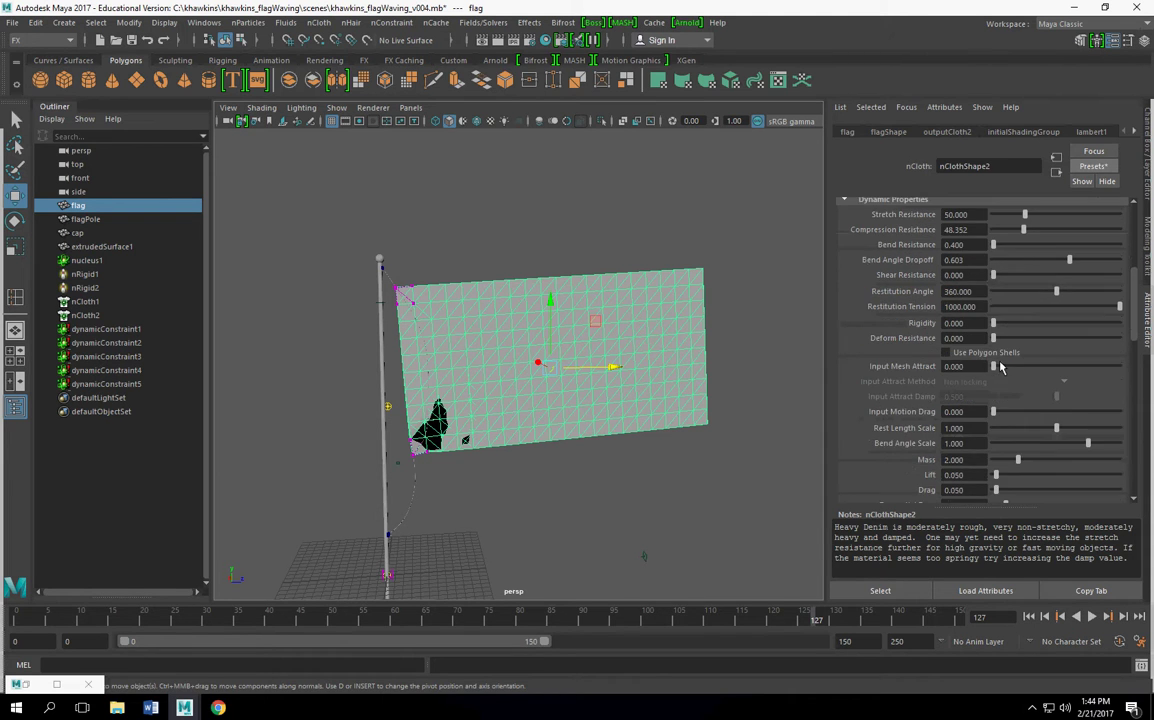
scroll(1000, 367, down, 2)
scroll(1000, 366, down, 3)
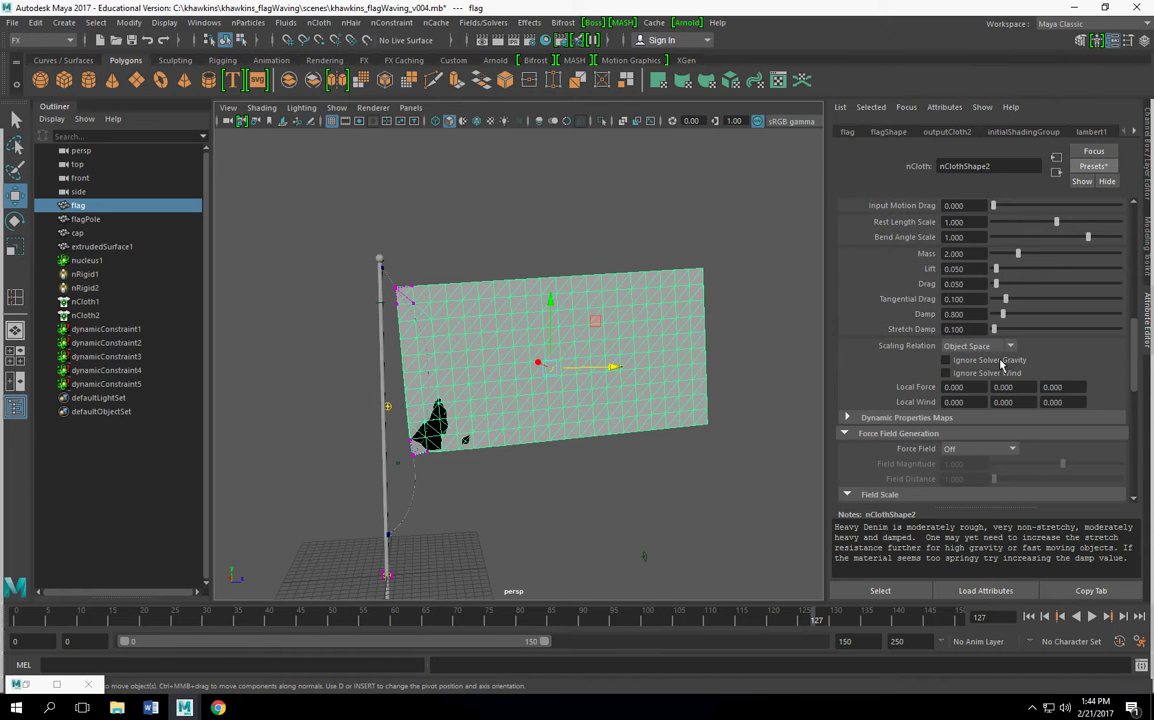
scroll(1000, 366, down, 2)
scroll(949, 386, down, 4)
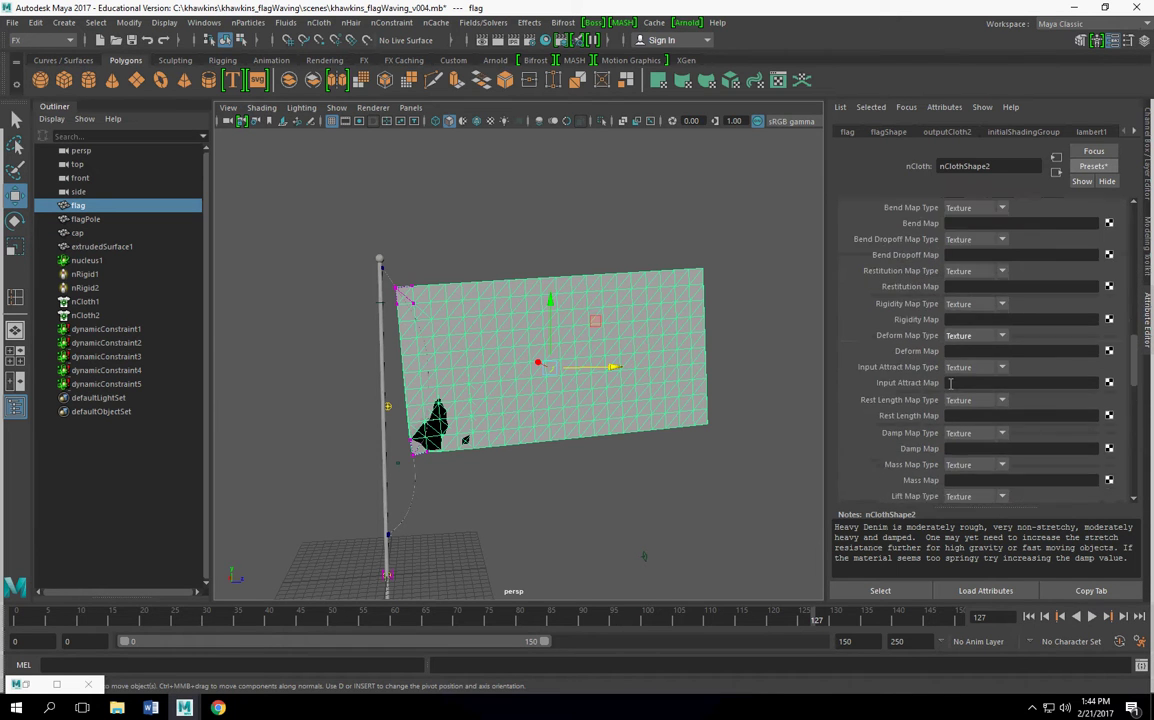
scroll(949, 385, down, 4)
scroll(949, 383, down, 3)
scroll(949, 381, down, 3)
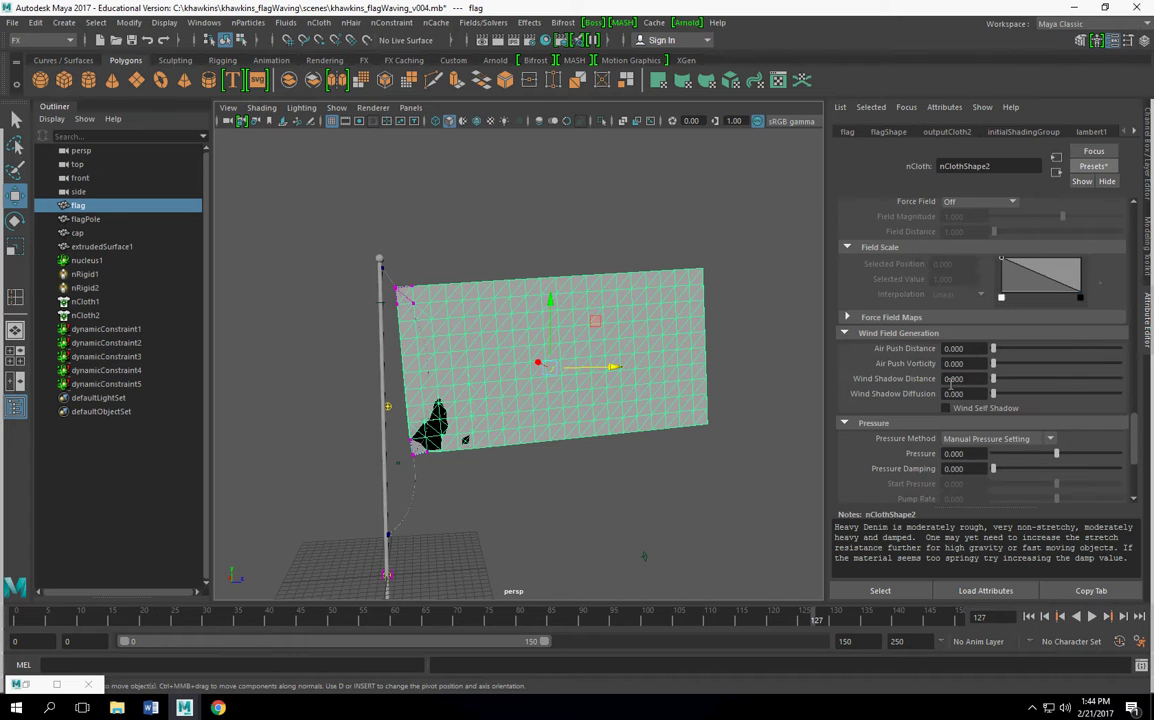
click(870, 317)
scroll(953, 390, down, 5)
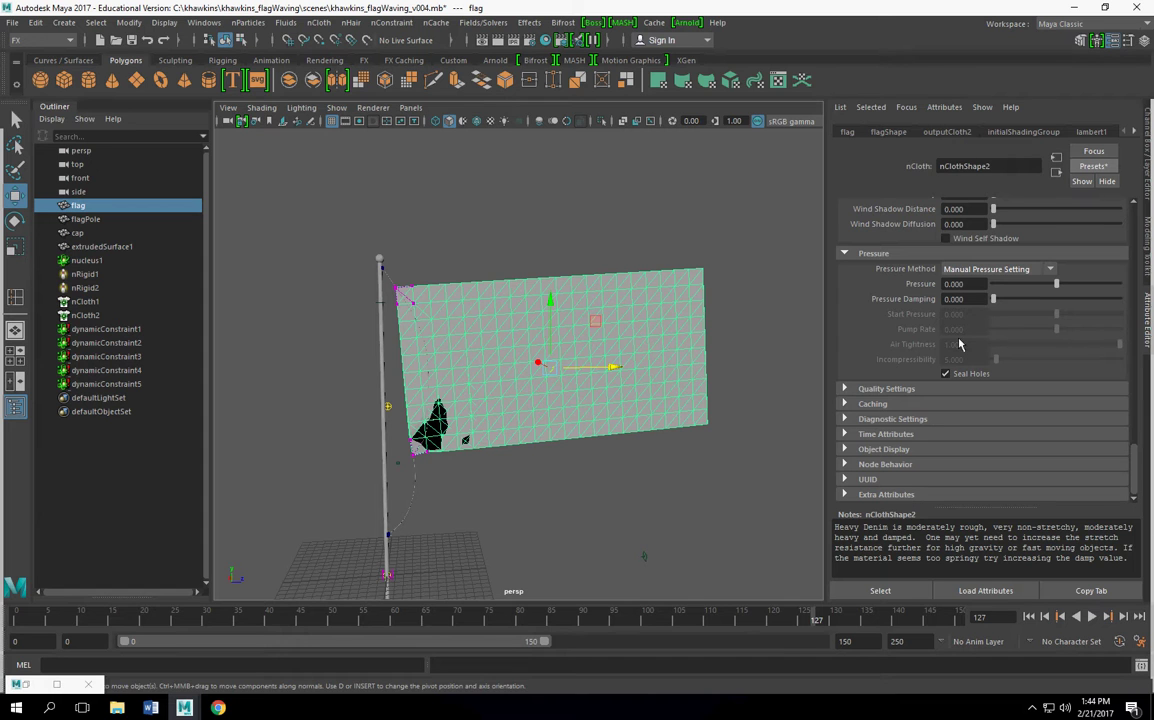
Browse the flag's outputCloth and nCloth2 node tabs, then return to nClothShape2.
click(952, 131)
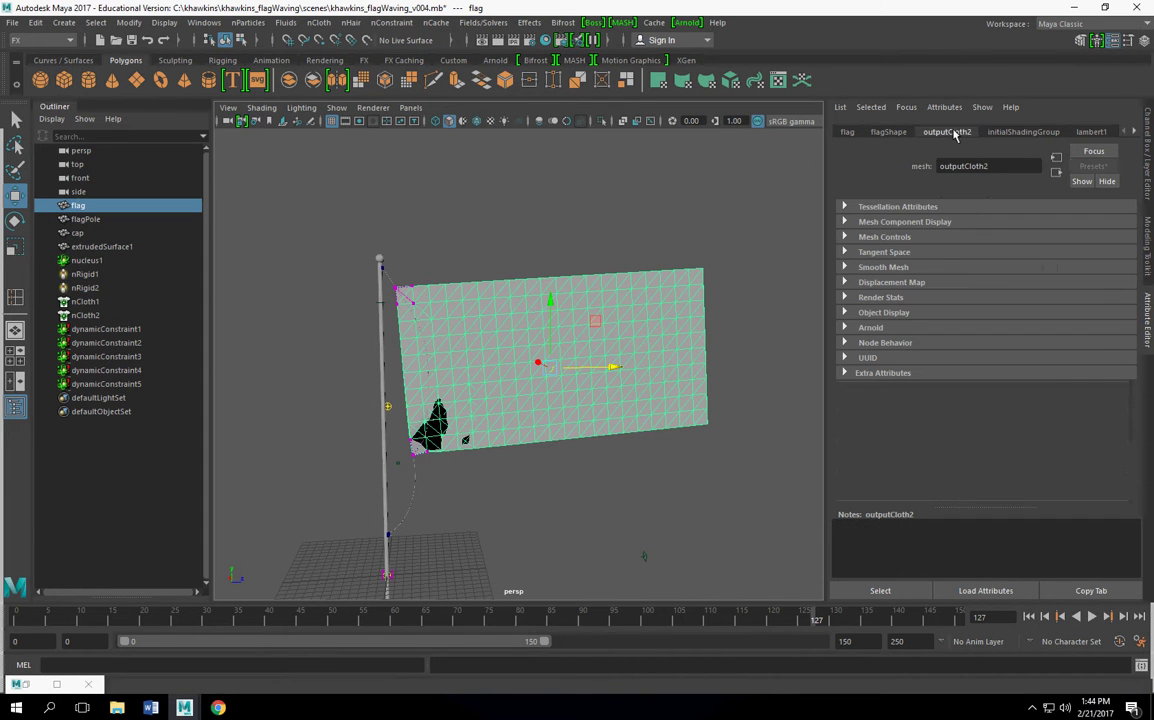
click(1133, 132)
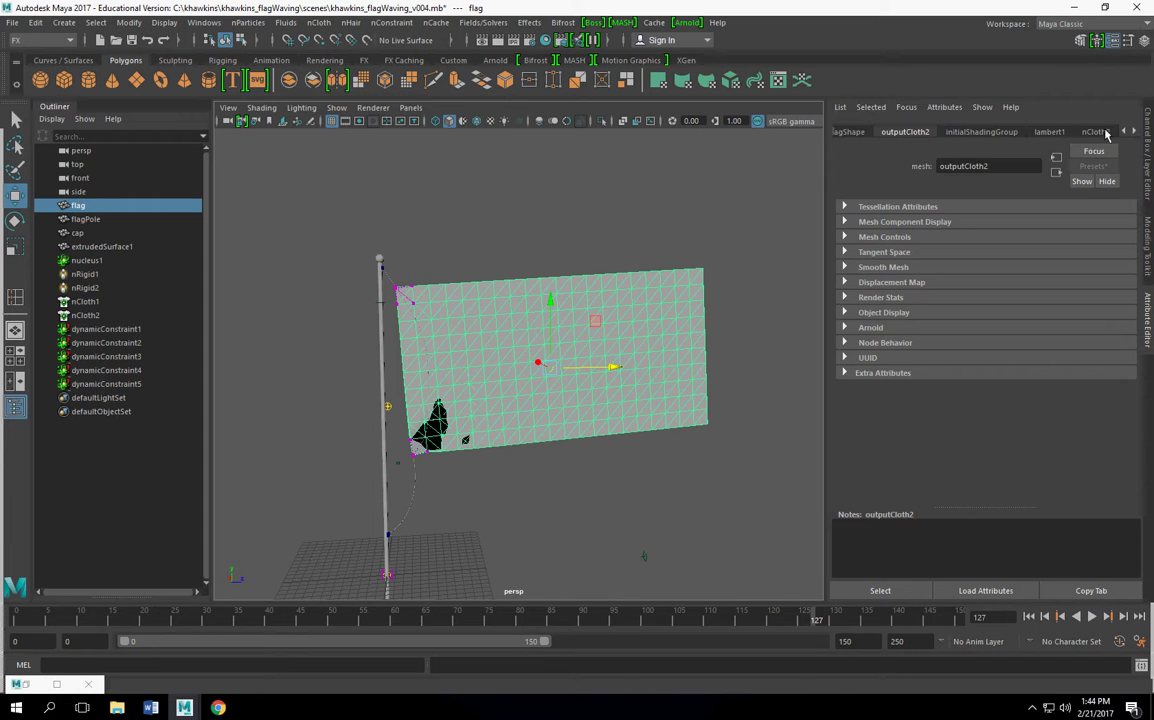
click(1095, 131)
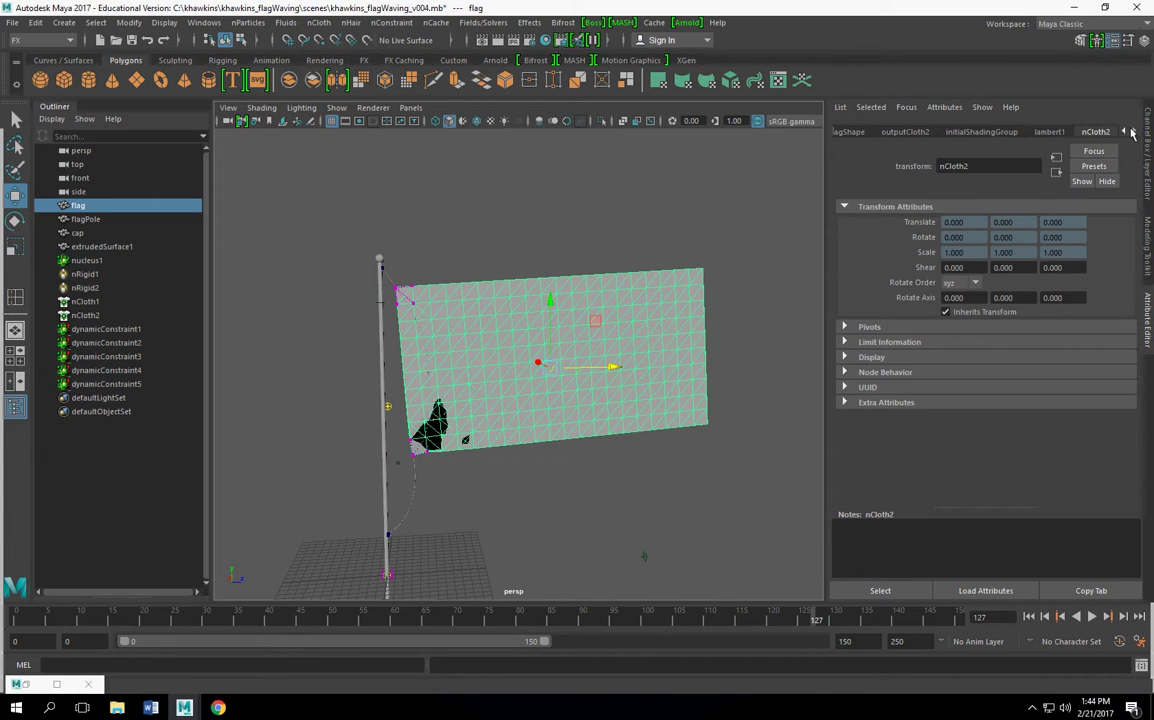
click(1133, 132)
click(1097, 132)
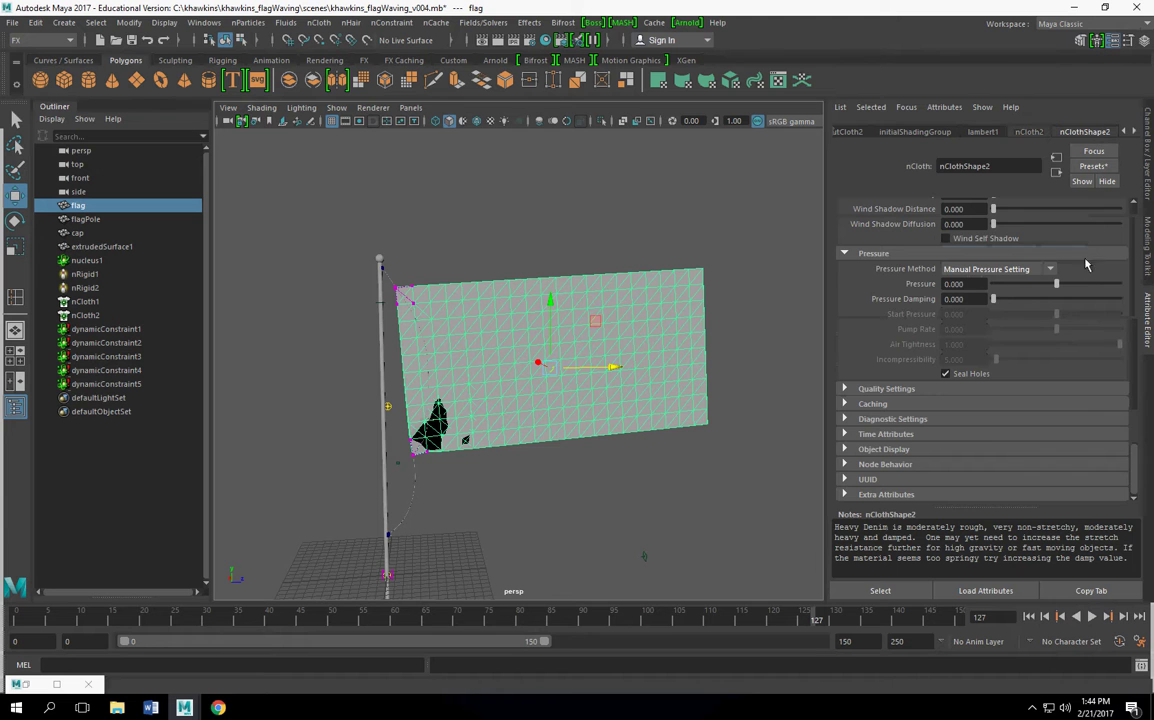
scroll(1040, 200, up, 5)
scroll(1100, 160, up, 5)
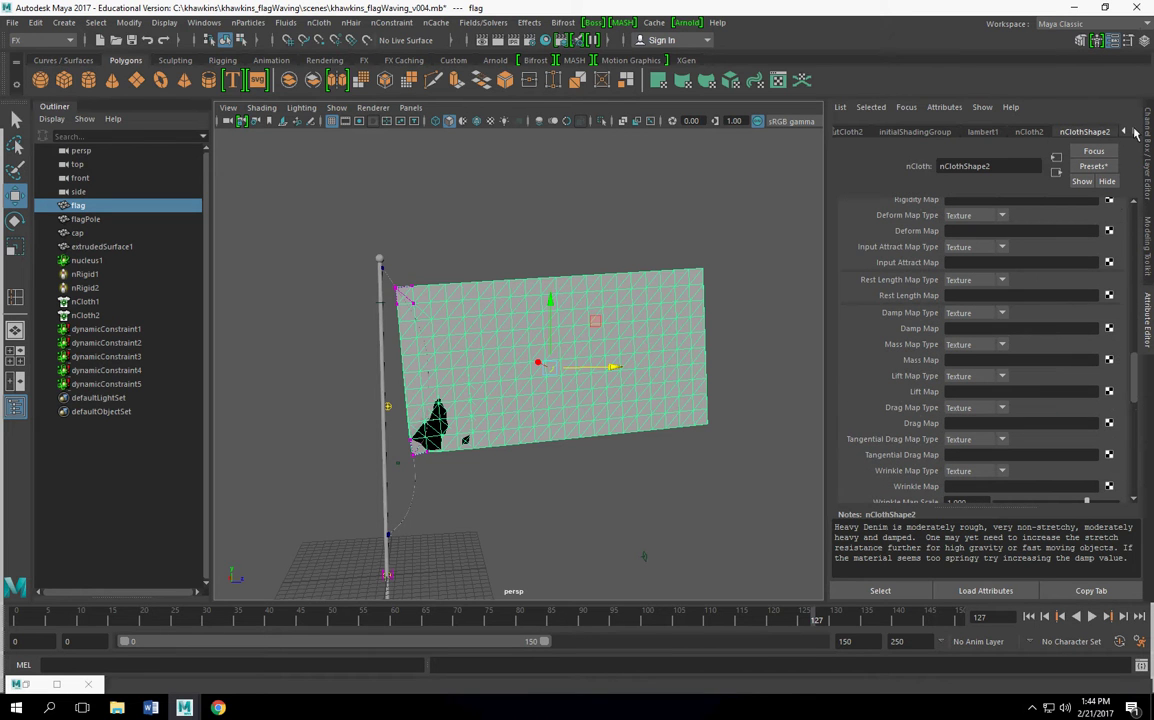
scroll(1095, 138, down, 1)
scroll(1087, 135, down, 1)
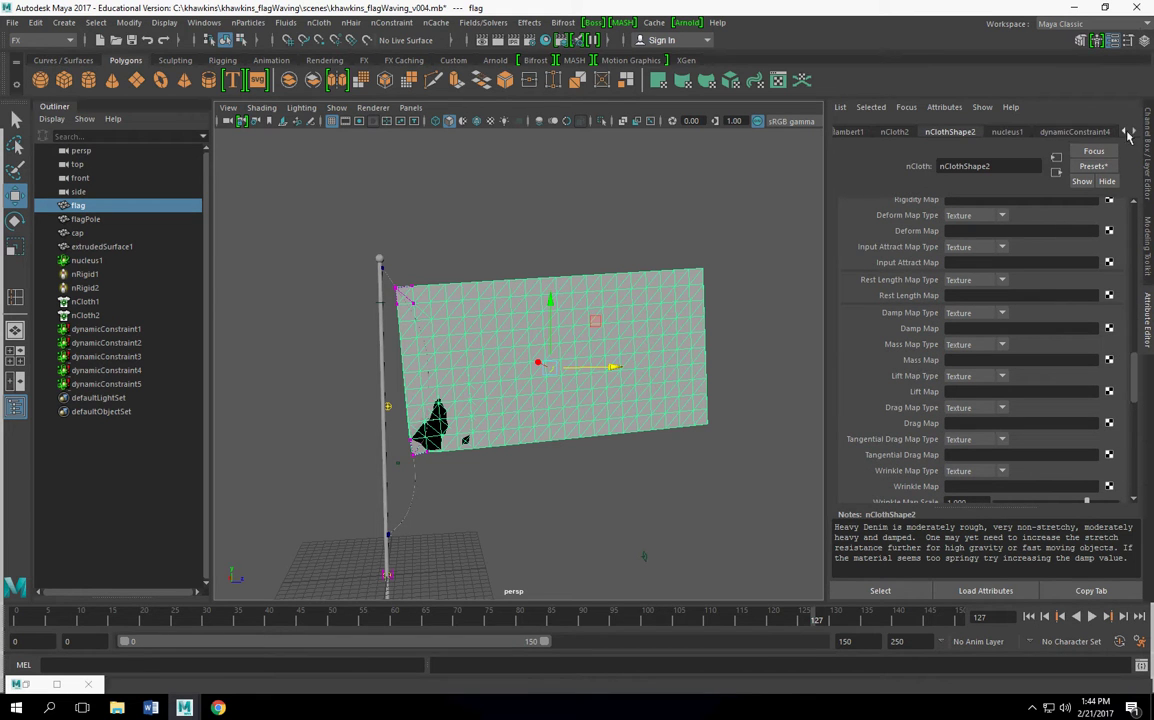
scroll(1021, 125, down, 1)
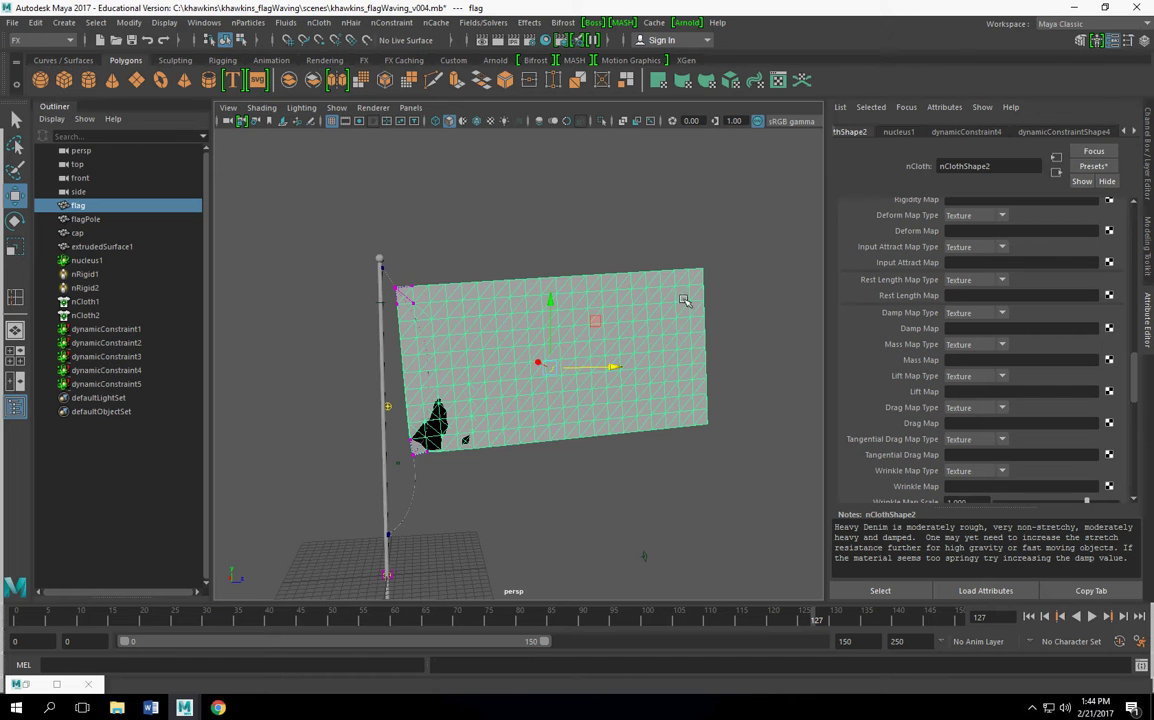
Raise the pole strip's Stretch Resistance from about 15.4 to 40.66.
click(412, 492)
scroll(957, 282, up, 5)
scroll(957, 282, up, 5)
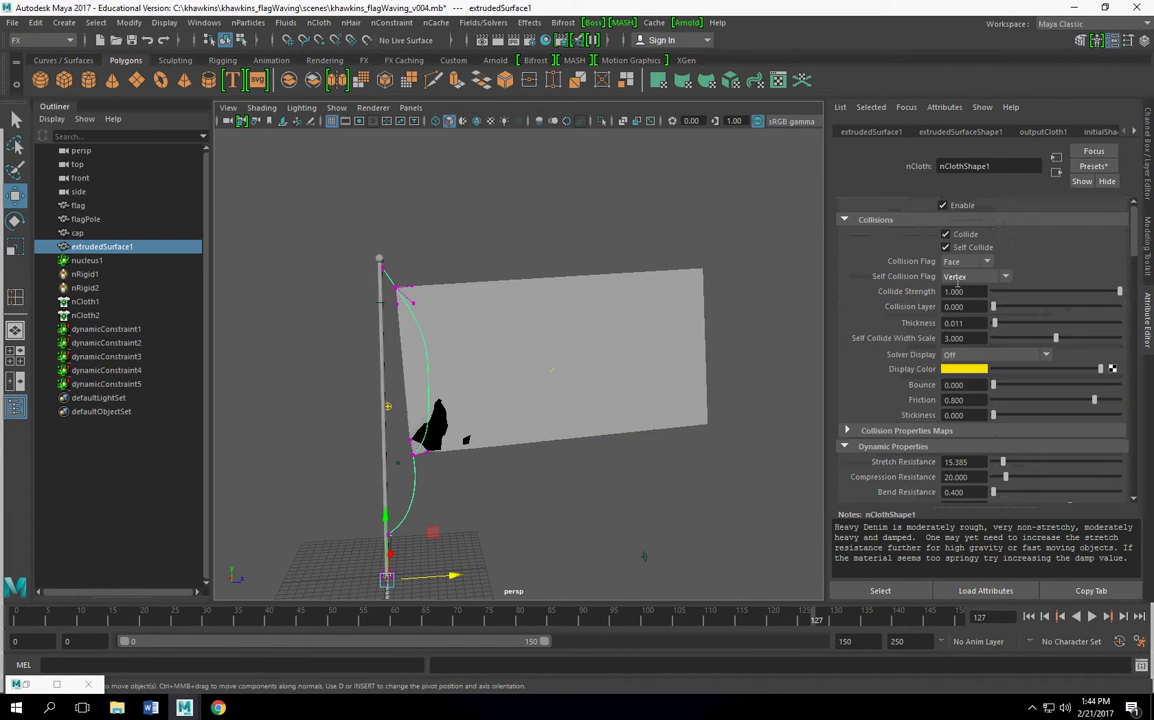
scroll(1000, 360, down, 2)
scroll(1020, 390, down, 1)
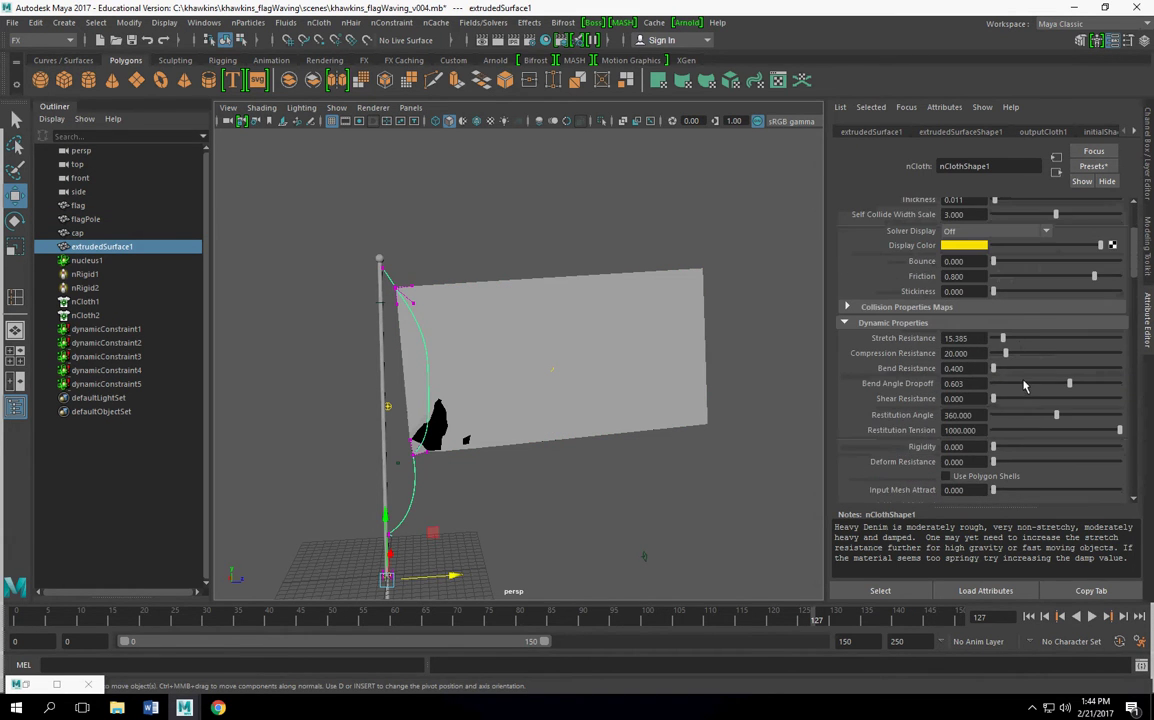
drag(1004, 339, 1019, 339)
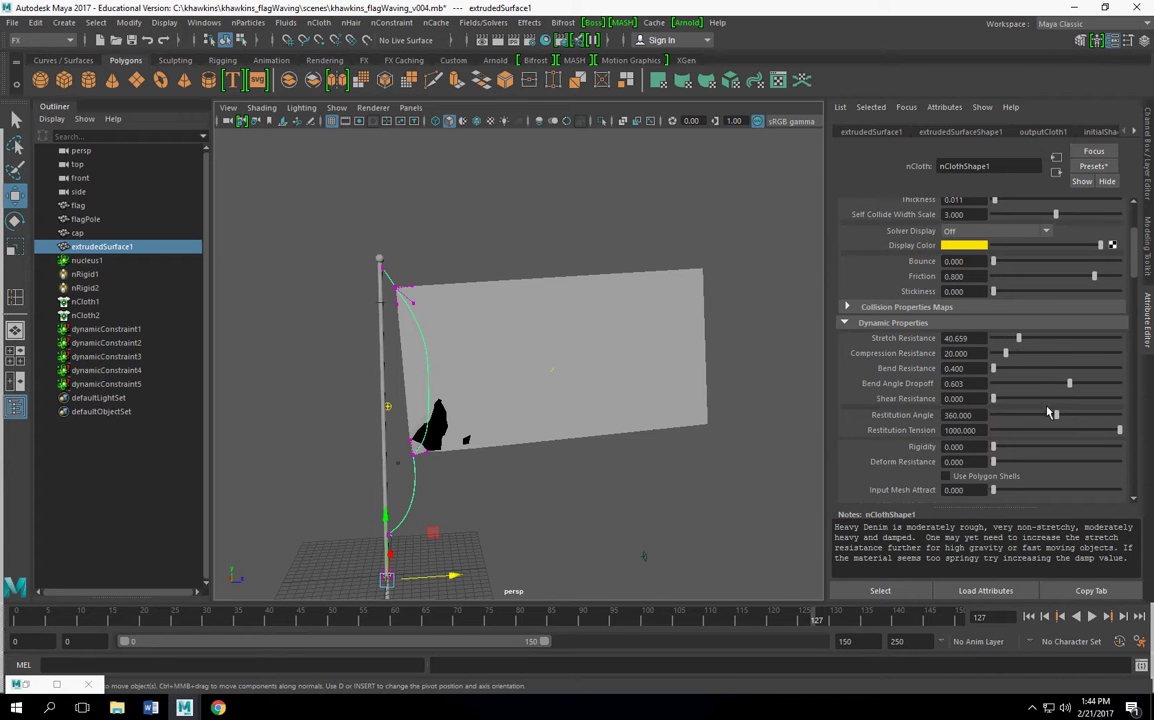
click(1043, 131)
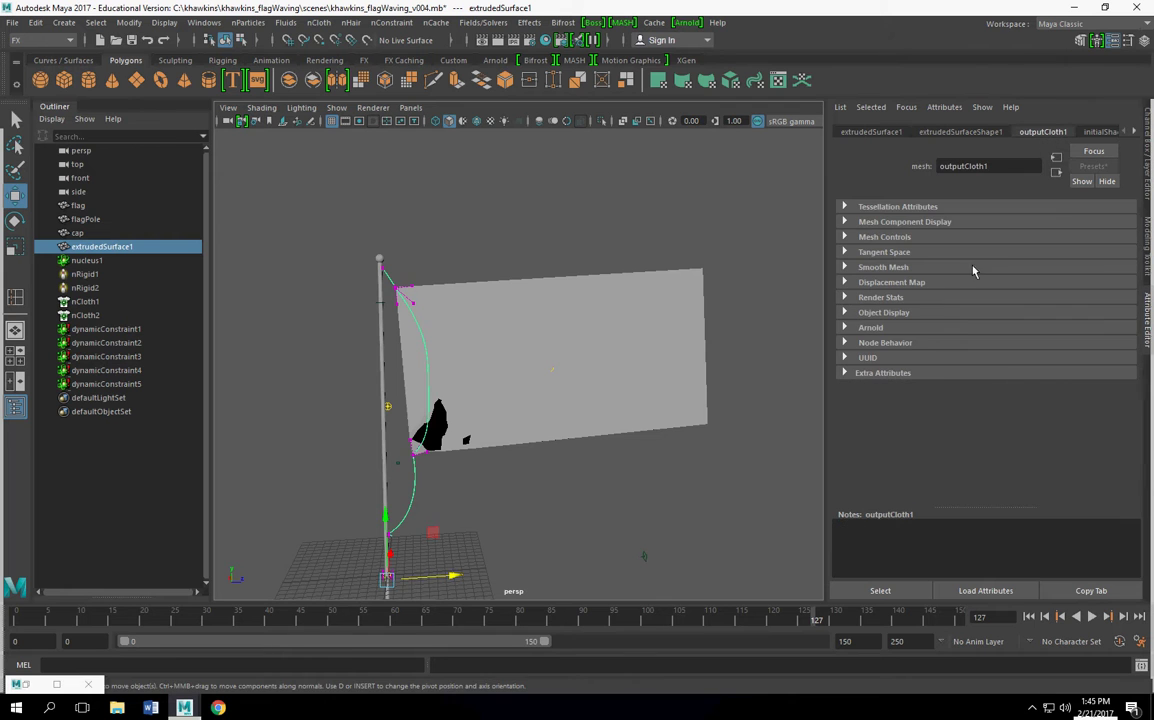
Set nucleus Wind Speed to about 49.7 and Wind Noise 0.8, rewind, and select both cloths.
click(87, 261)
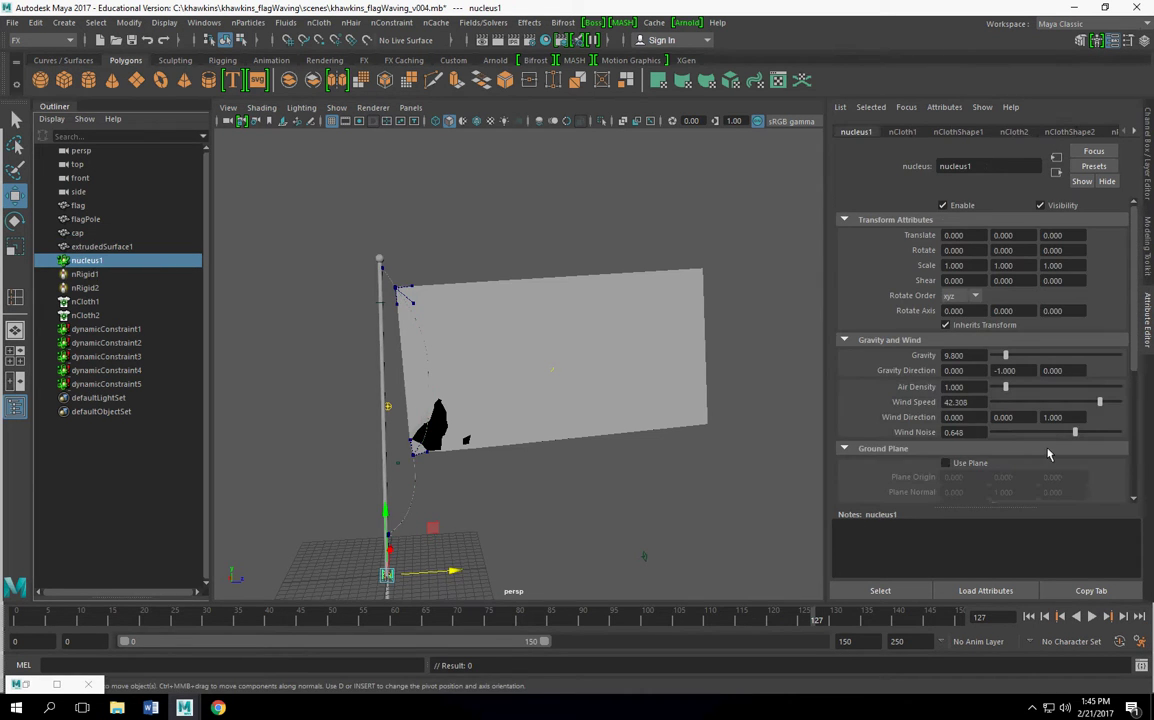
drag(1100, 404, 1117, 404)
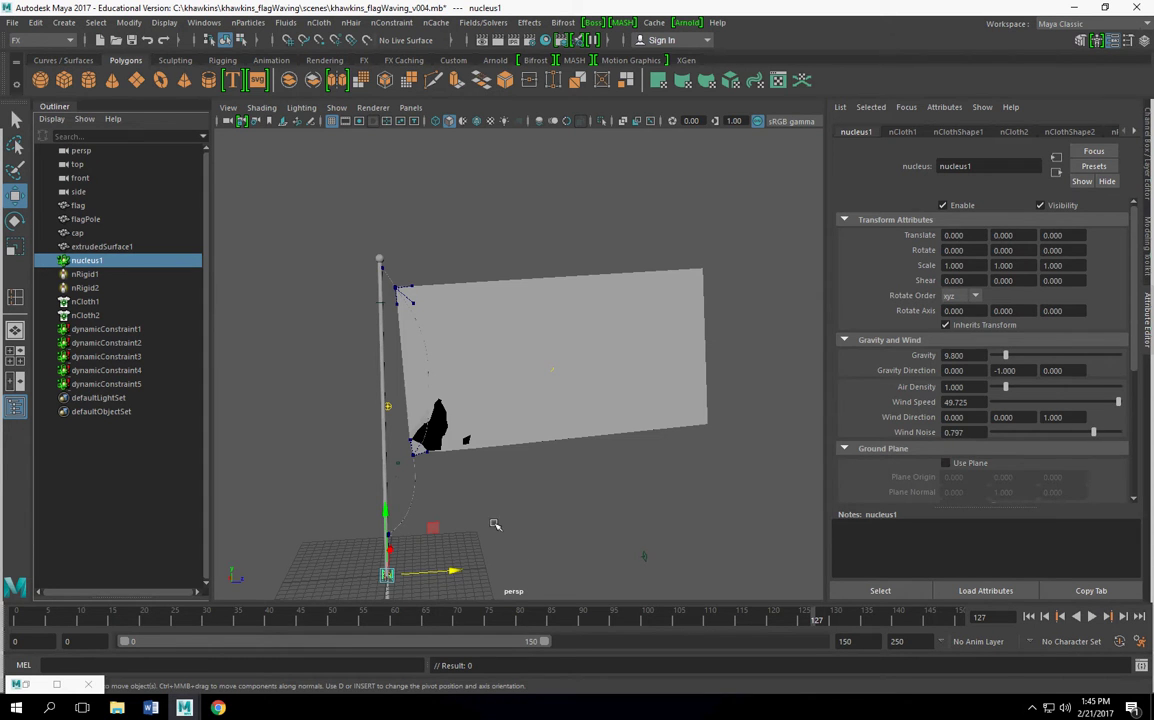
click(465, 488)
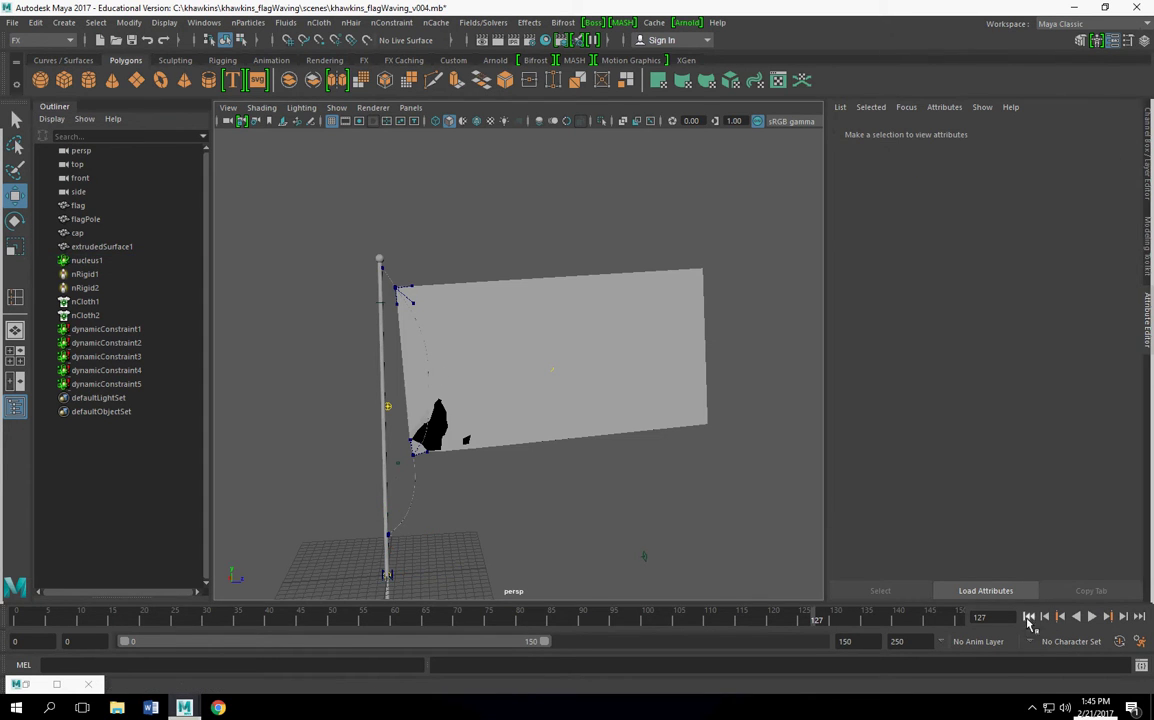
click(1028, 616)
click(475, 287)
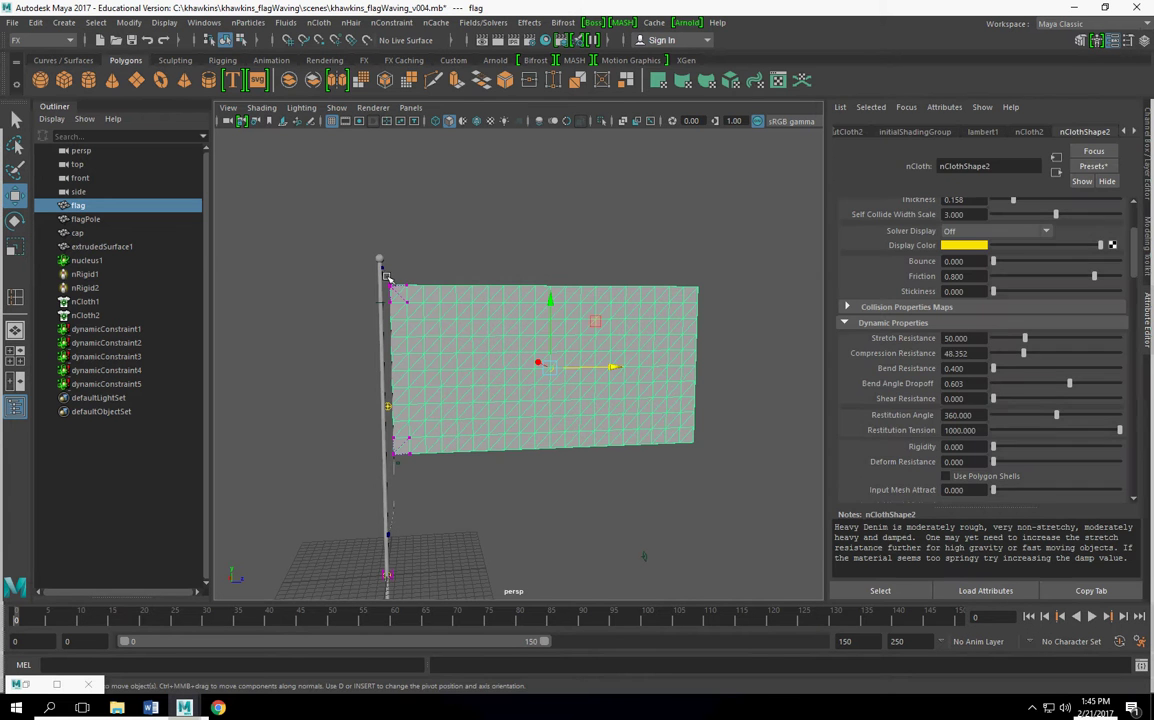
shift+click(436, 288)
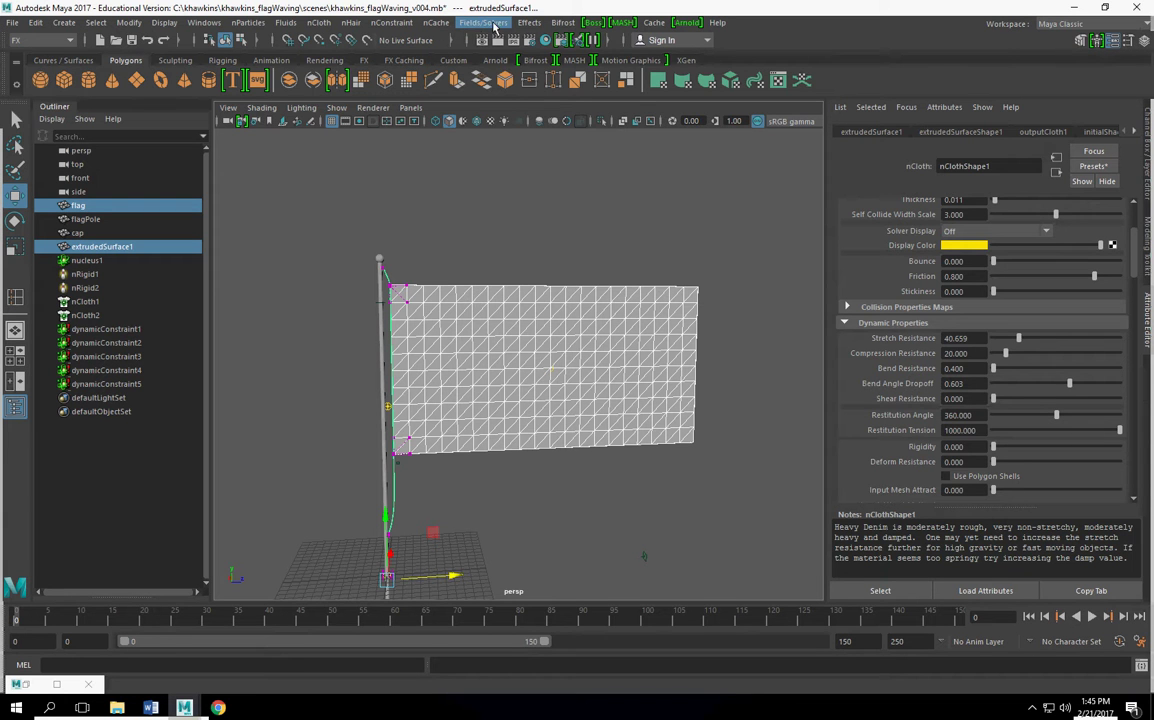
Add a turbulence field with Magnitude 100 and Attenuation 0 to the cloths, then play.
click(480, 22)
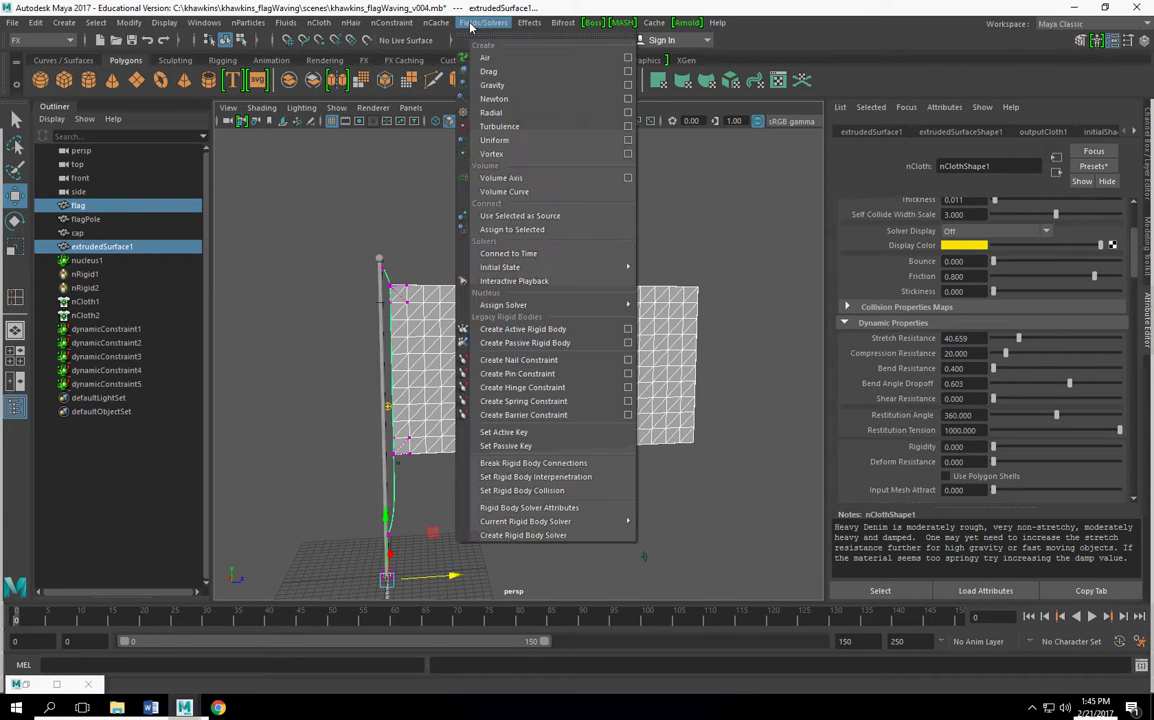
click(513, 127)
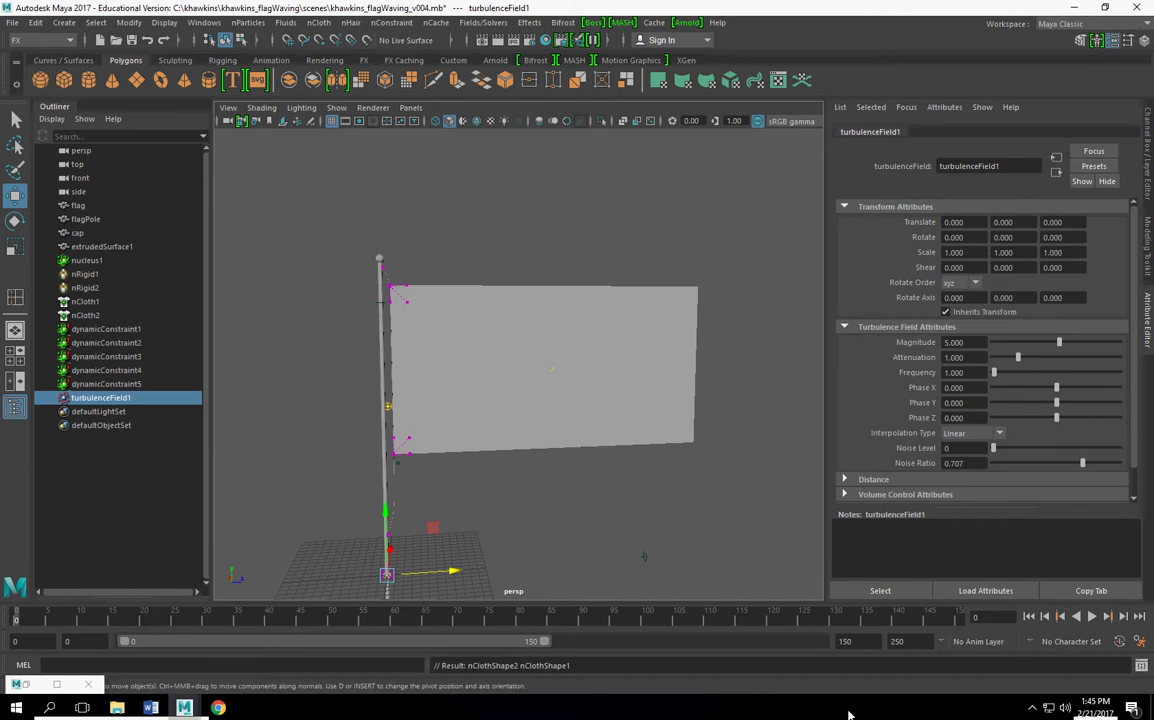
drag(1059, 343, 1120, 342)
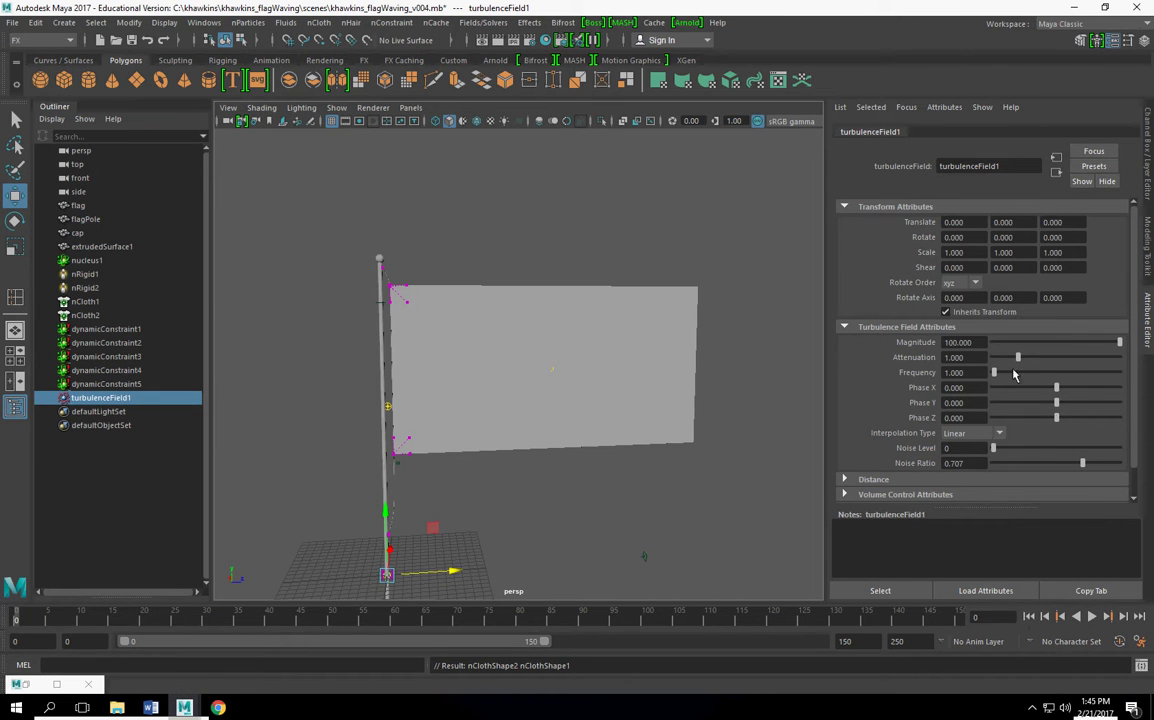
drag(1018, 357, 993, 357)
click(1091, 616)
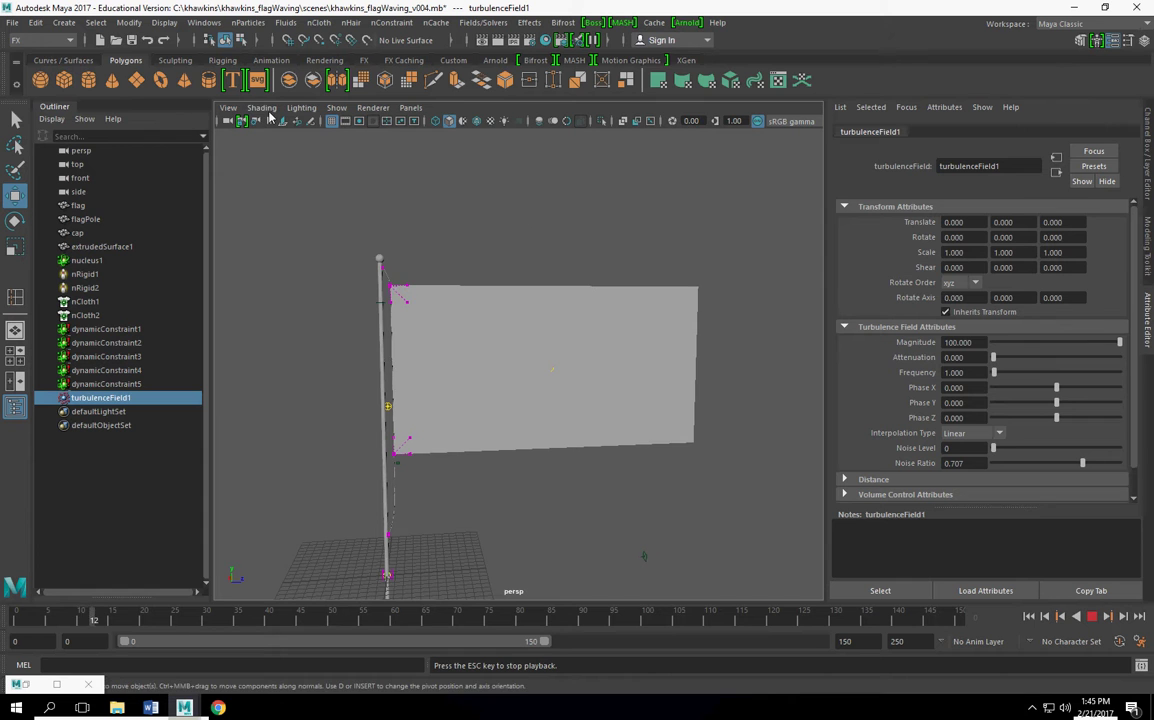
Show Wireframe on Shaded, stop playback at frame 108, and orbit to face the flag.
click(262, 107)
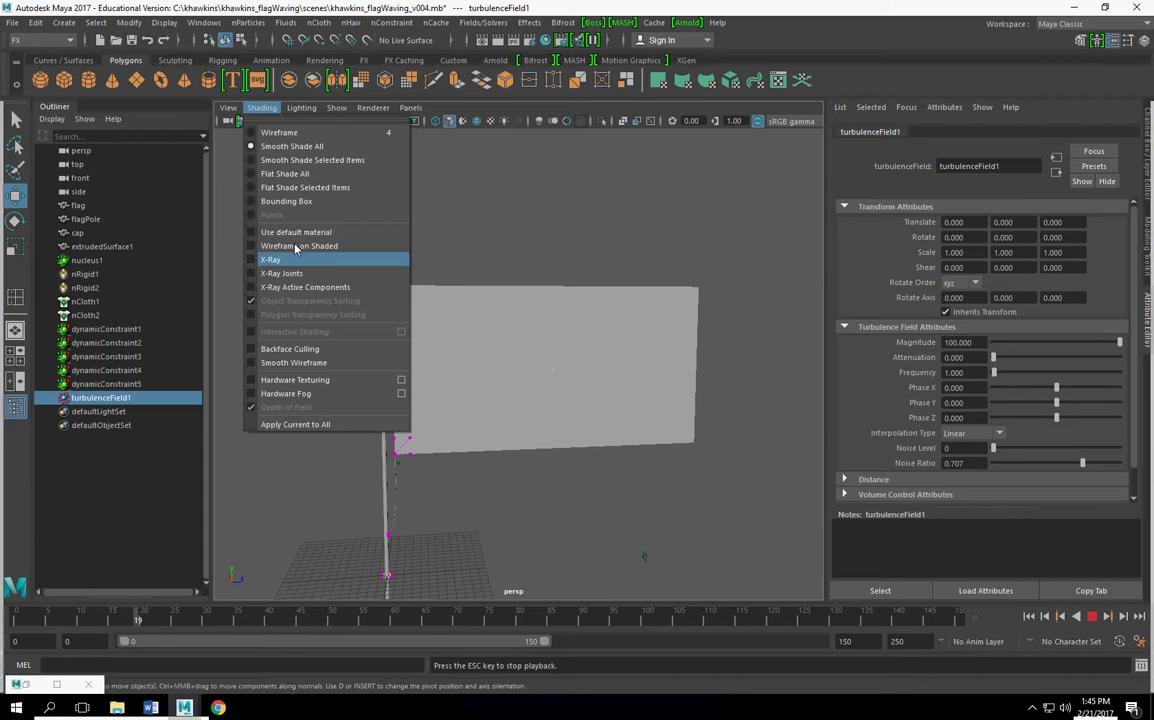
click(297, 246)
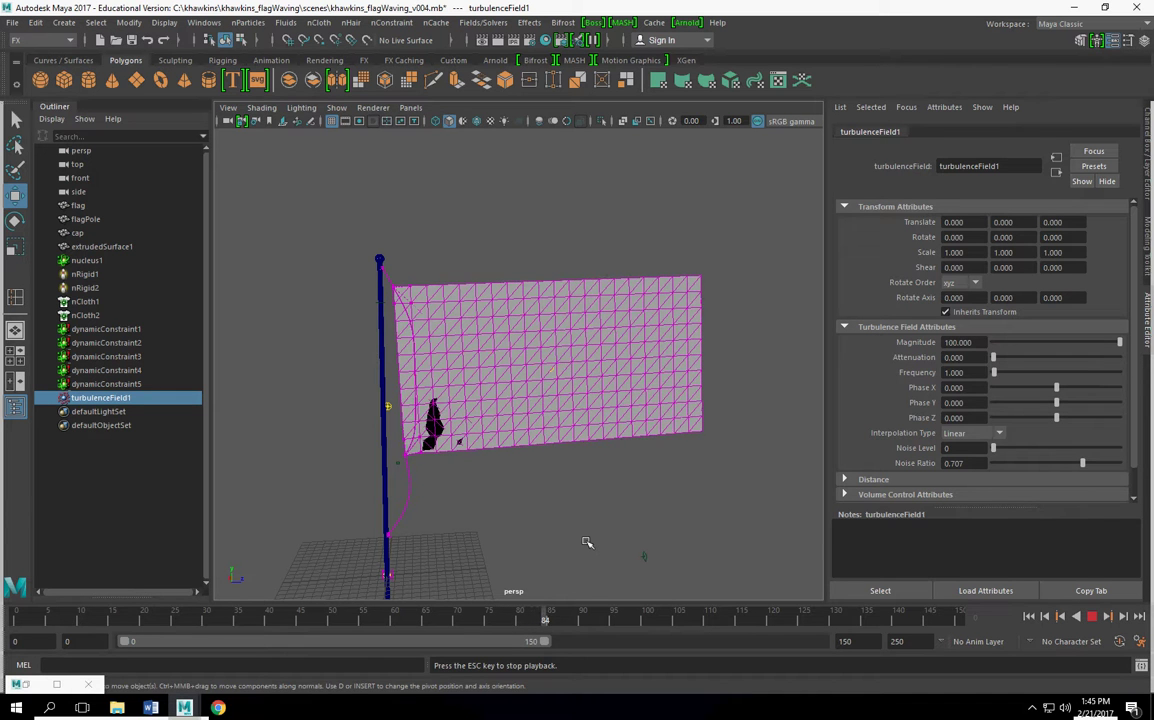
click(1091, 622)
mouse_move(458, 437)
alt+mouse_down()
mouse_move(577, 469)
mouse_move(665, 464)
mouse_move(485, 460)
mouse_move(546, 473)
alt+mouse_up()
scroll(458, 461, up, 5)
scroll(407, 425, up, 3)
mouse_move(407, 425)
alt+mouse_down()
mouse_move(430, 480)
mouse_move(489, 438)
mouse_move(525, 474)
mouse_move(623, 495)
mouse_move(580, 497)
mouse_move(582, 455)
mouse_move(566, 454)
alt+mouse_up()
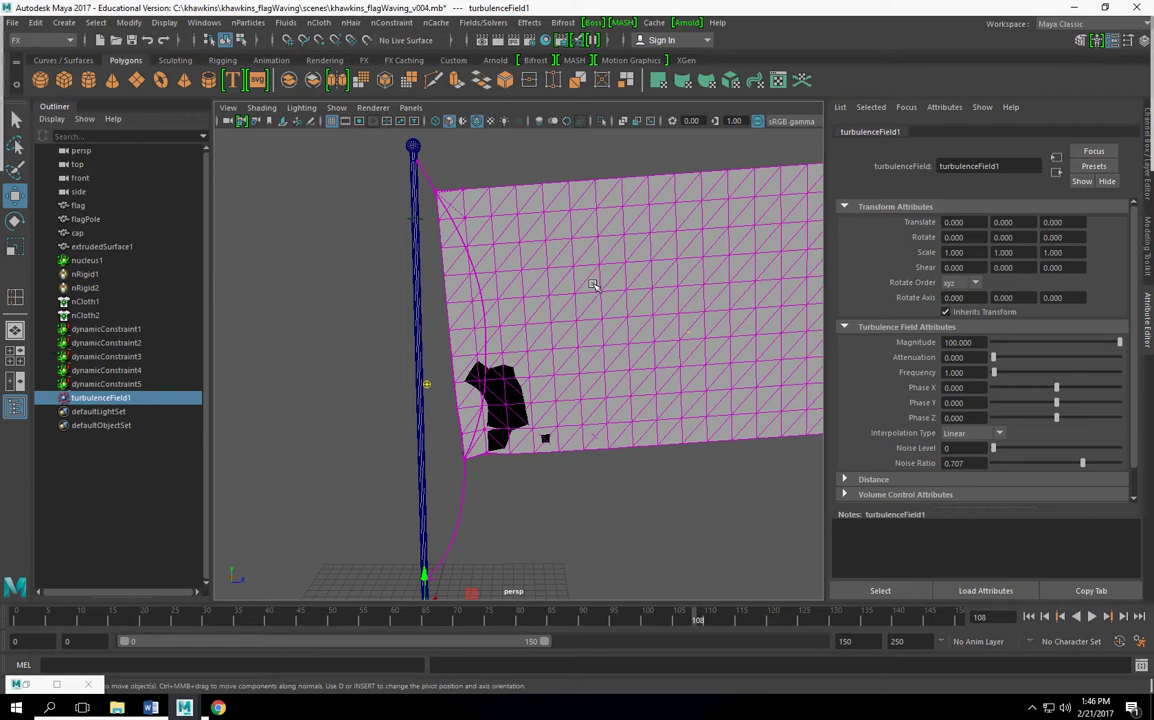
Set the flag's Compression Resistance to about 2.2, then rewind and replay the simulation.
click(538, 255)
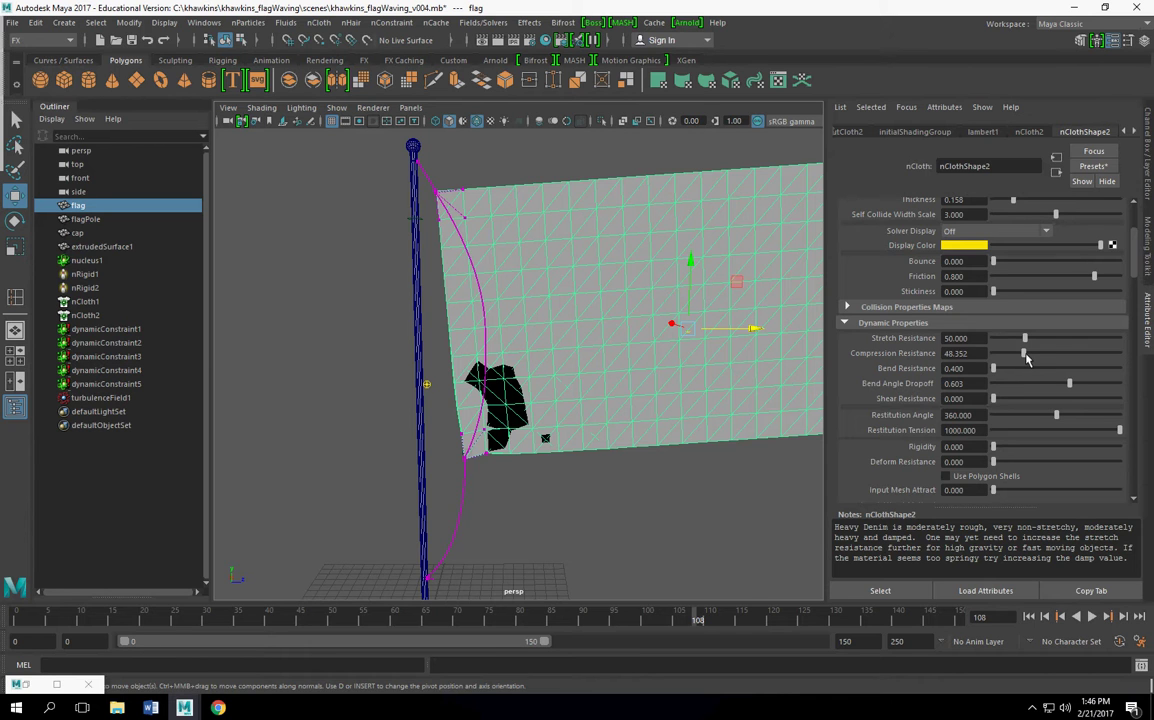
drag(1034, 360, 1048, 372)
scroll(1020, 340, up, 1)
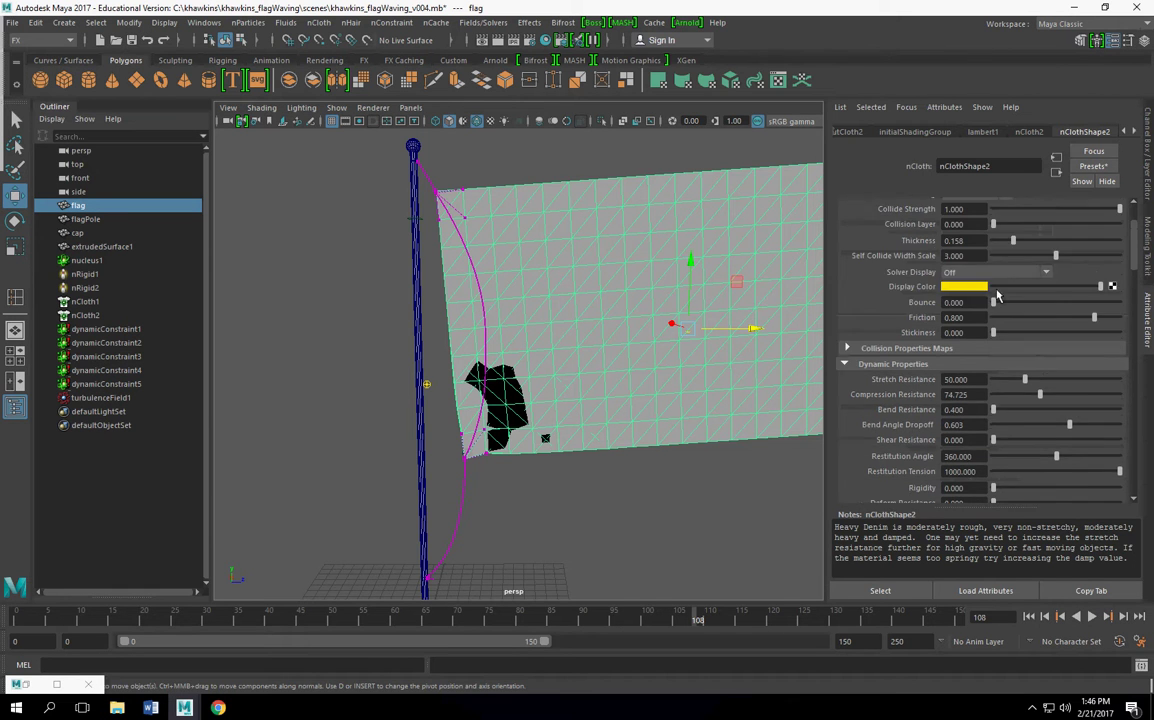
scroll(997, 296, up, 1)
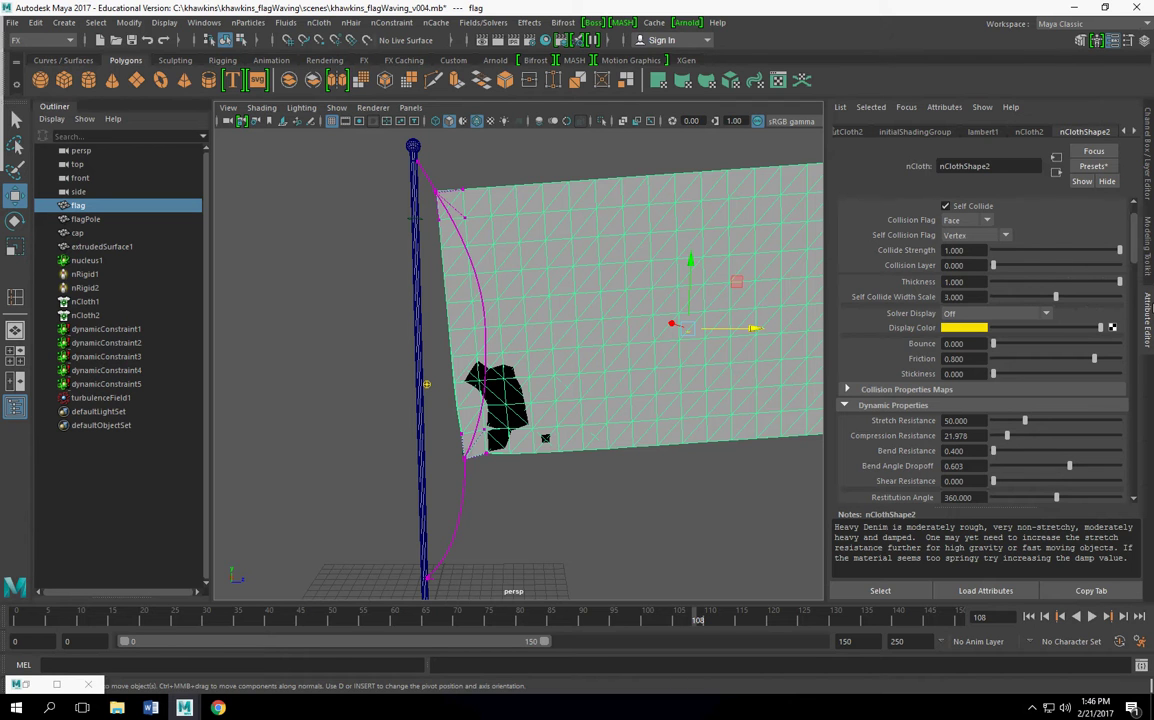
click(1029, 617)
click(1091, 617)
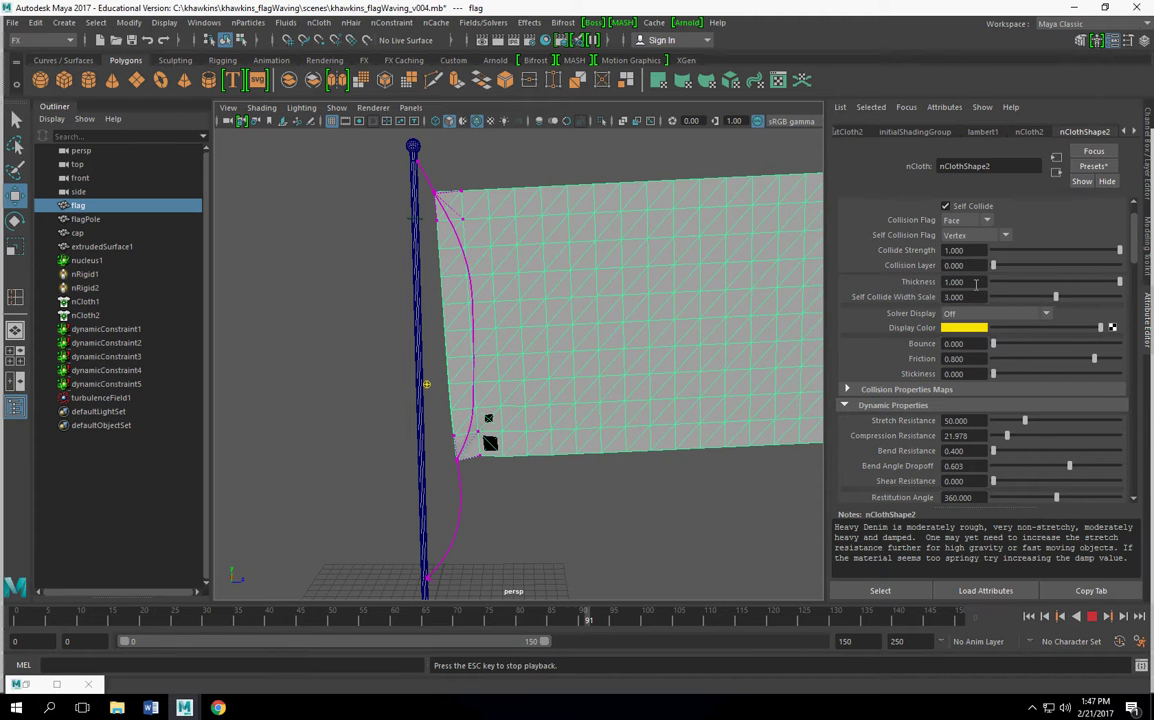
Set the flag's collision Thickness to 2 and stop playback.
click(970, 282)
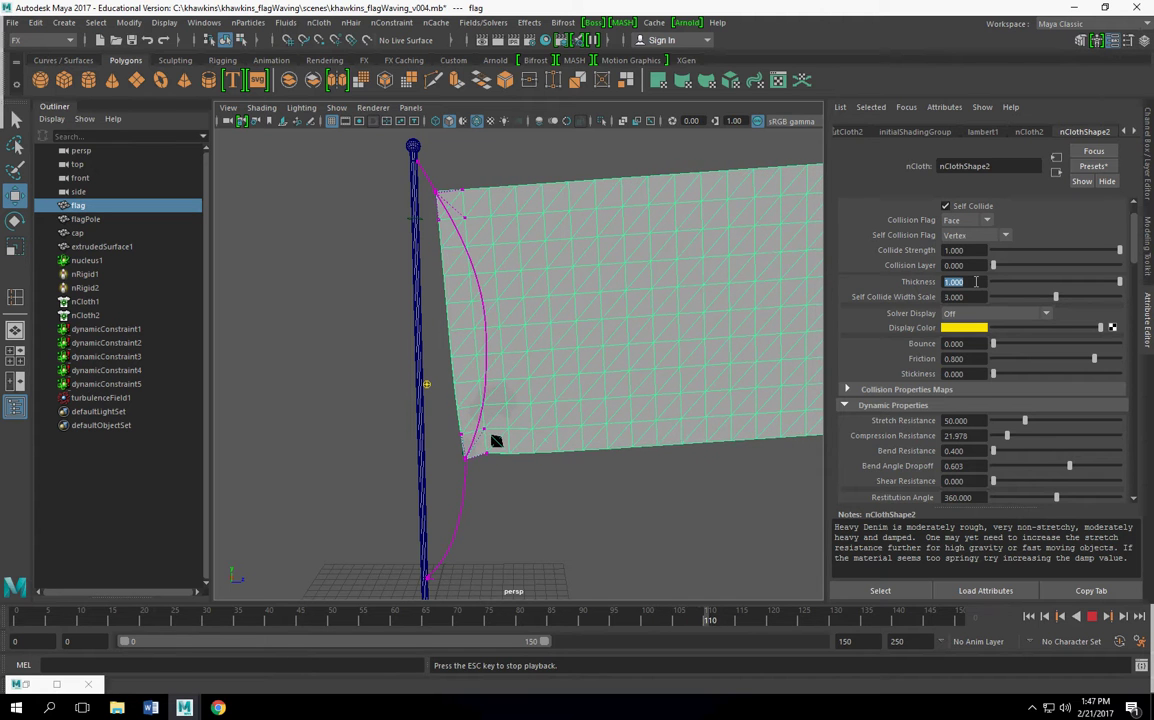
text(2)
key(Return)
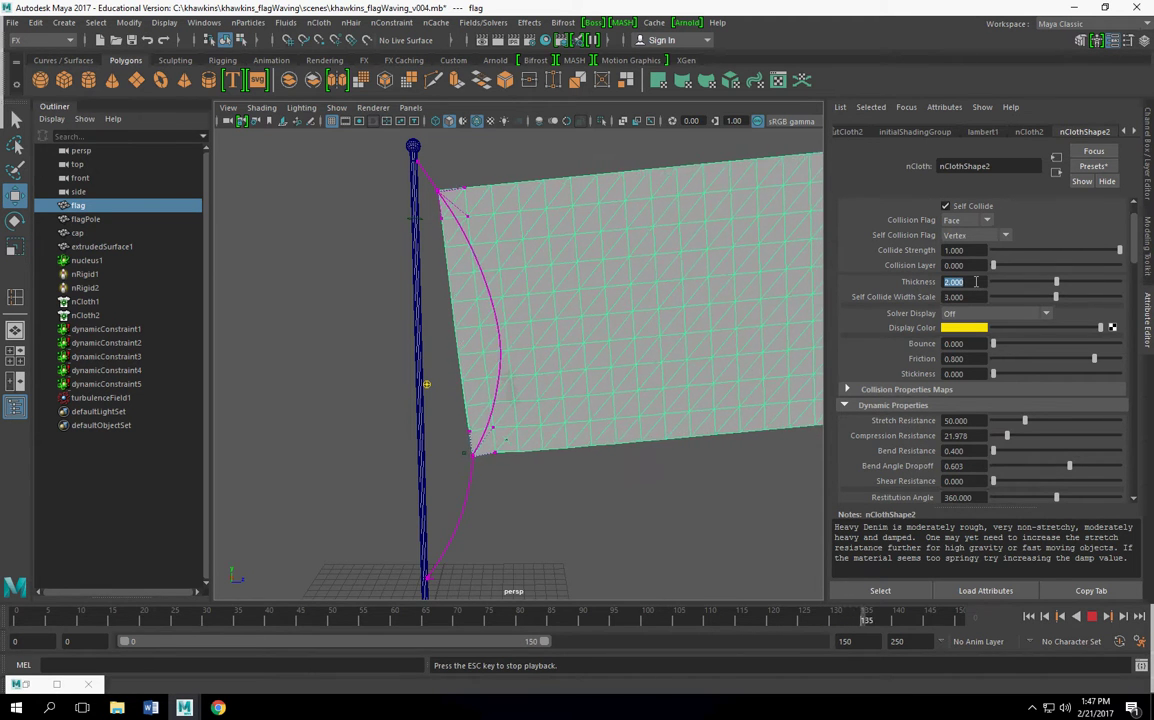
click(1093, 616)
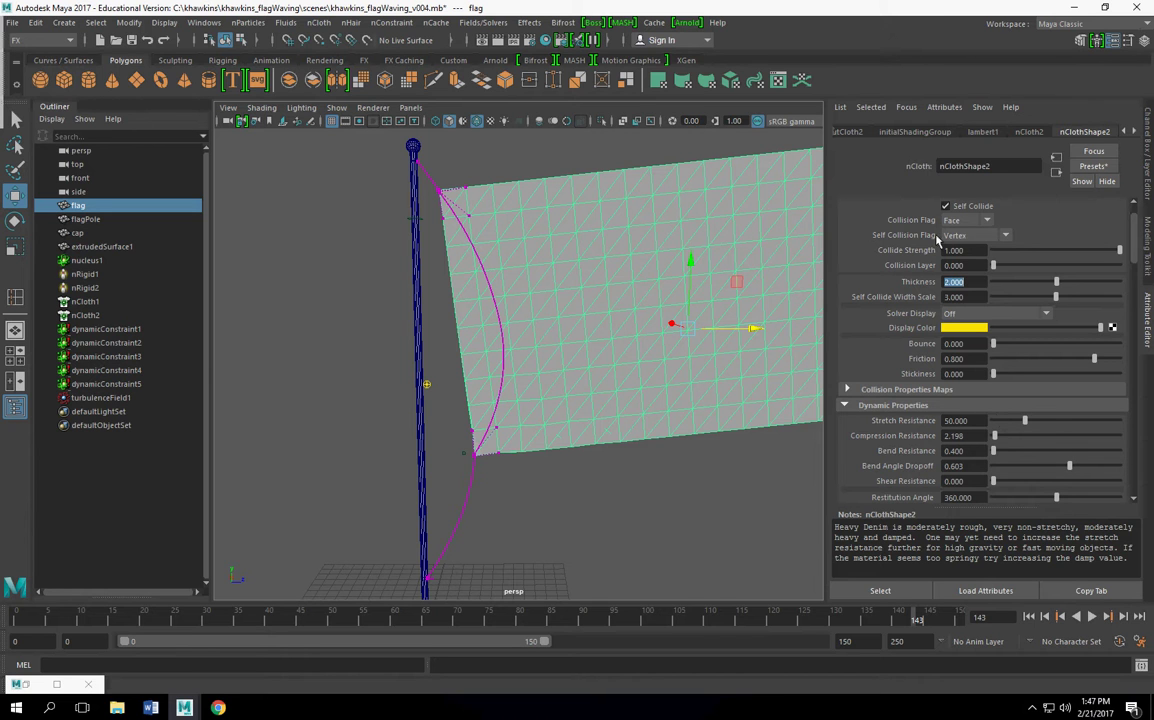
Rewind to frame 0 and marquee-select a group of faces on the pole cloth strip.
click(1029, 617)
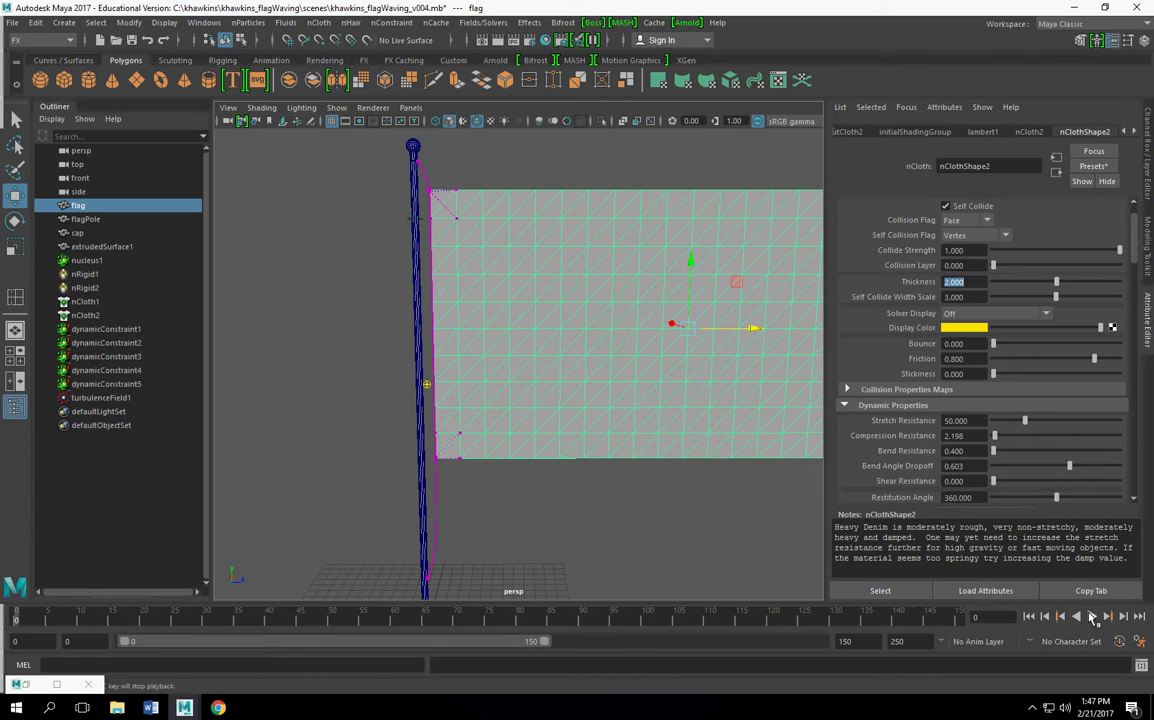
scroll(583, 355, up, 5)
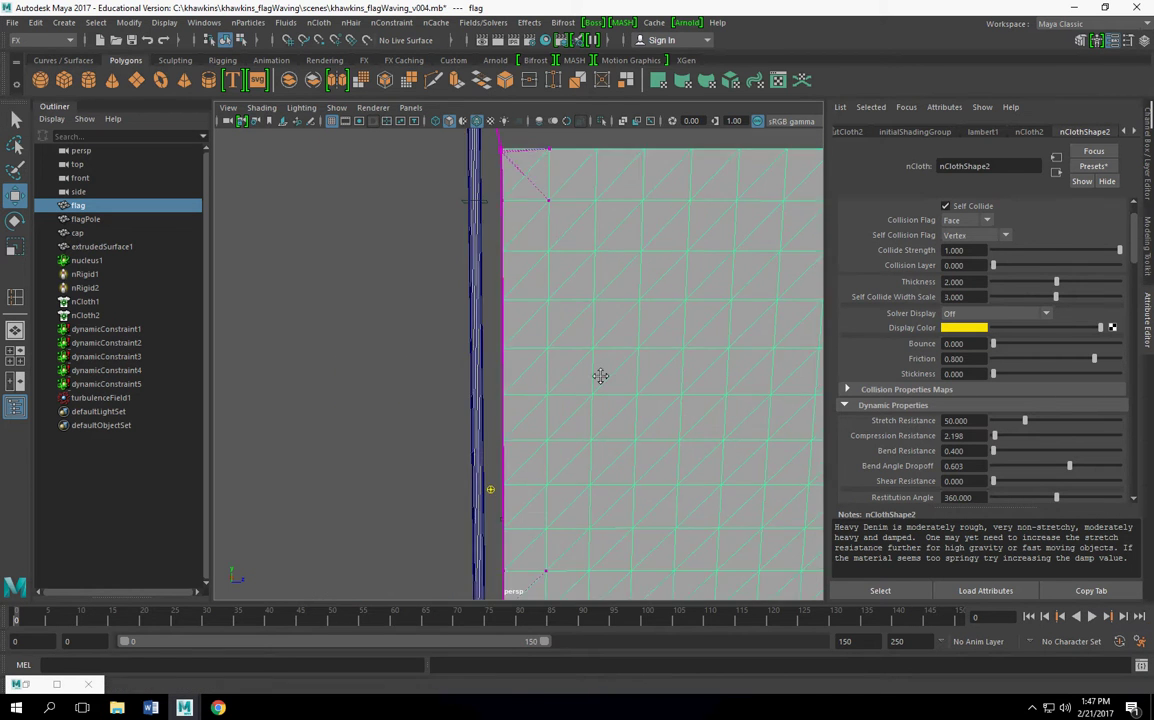
scroll(598, 379, up, 3)
scroll(580, 379, up, 3)
scroll(563, 355, down, 5)
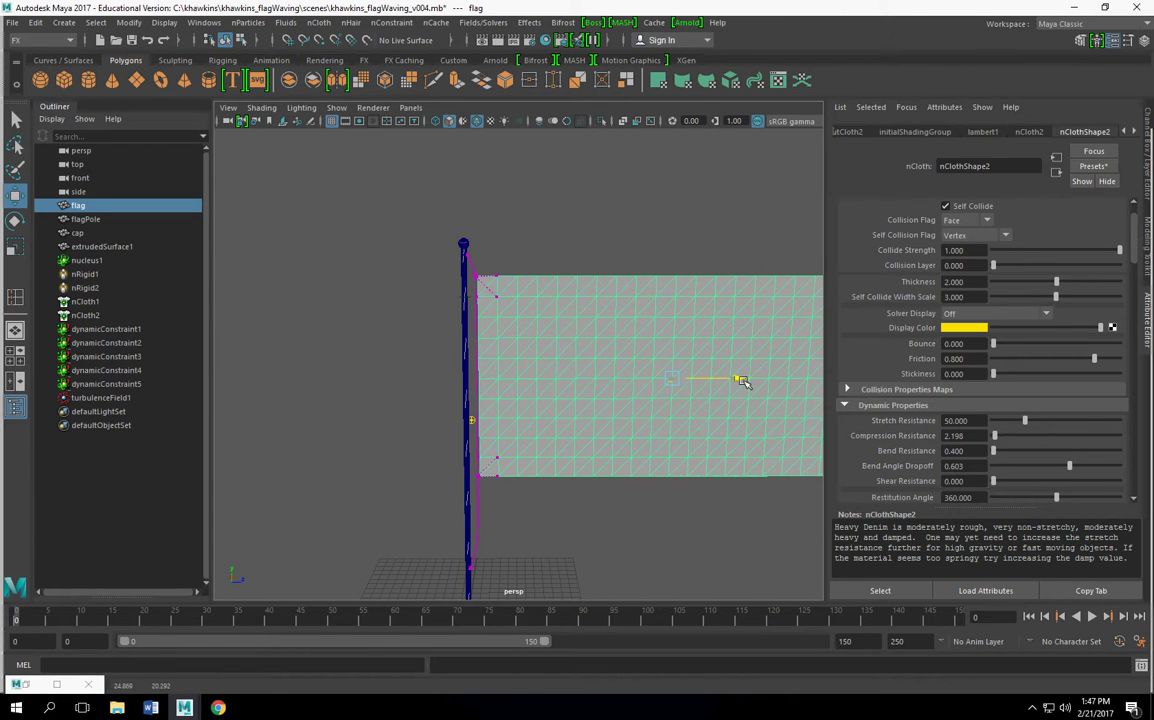
scroll(536, 404, up, 5)
scroll(507, 381, up, 3)
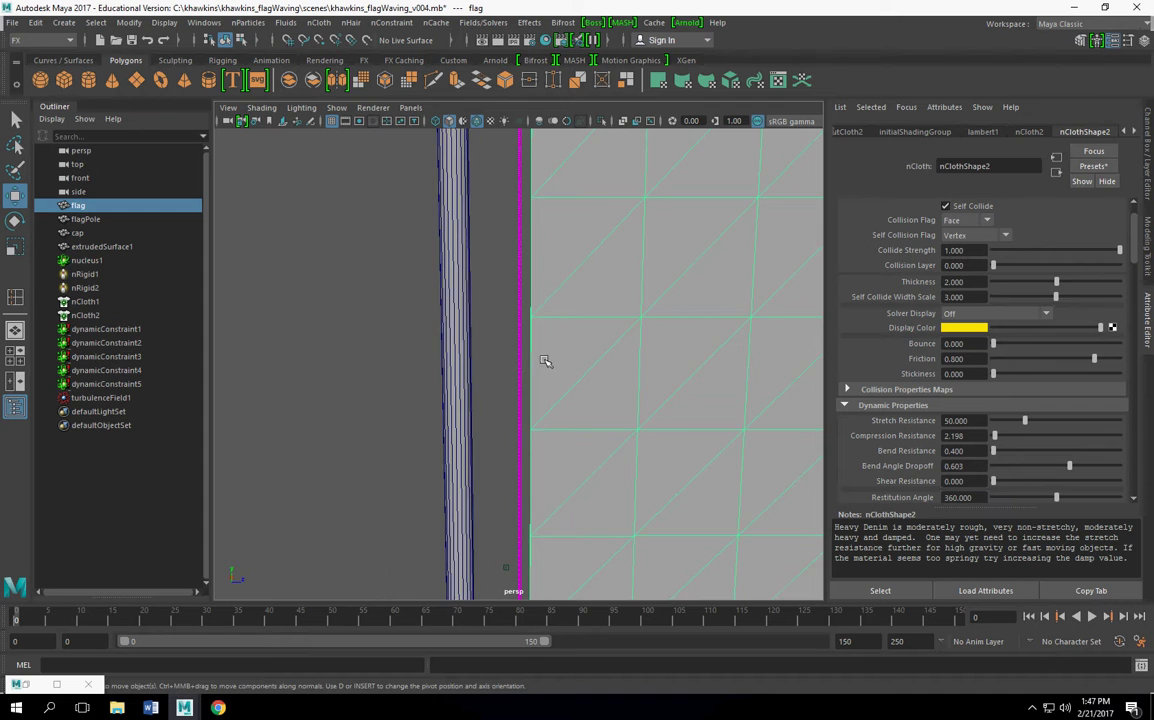
scroll(540, 358, up, 3)
scroll(527, 354, down, 2)
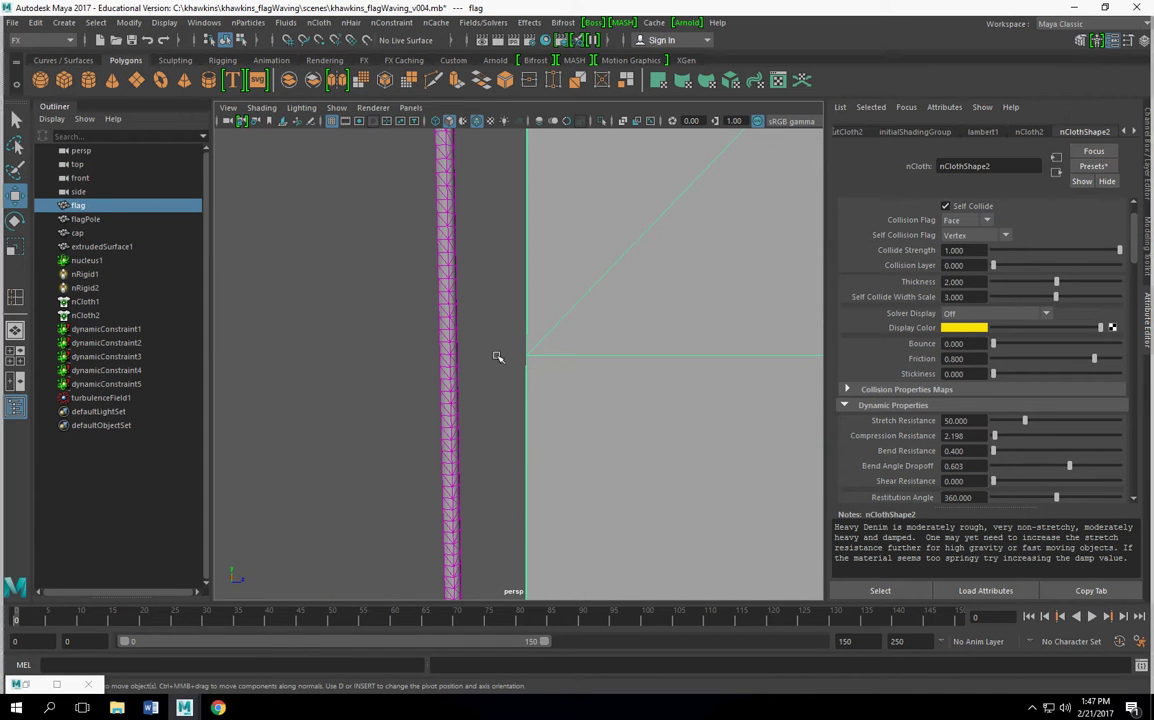
right_drag(450, 338, 407, 335)
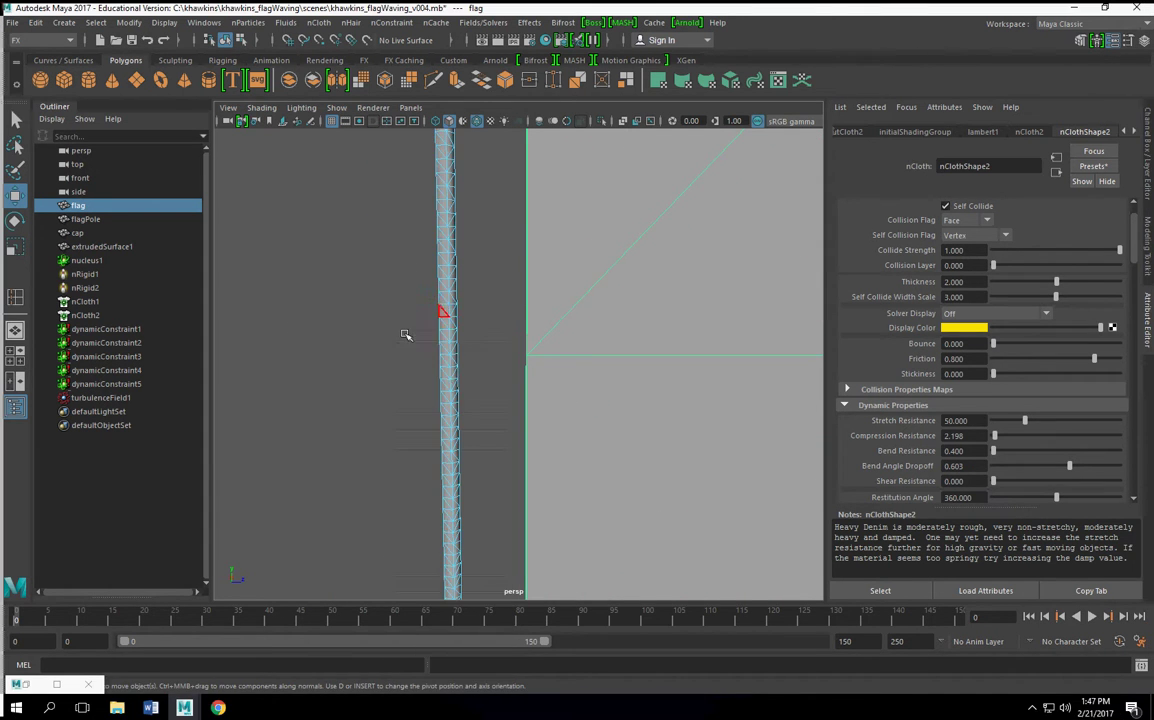
drag(407, 335, 477, 420)
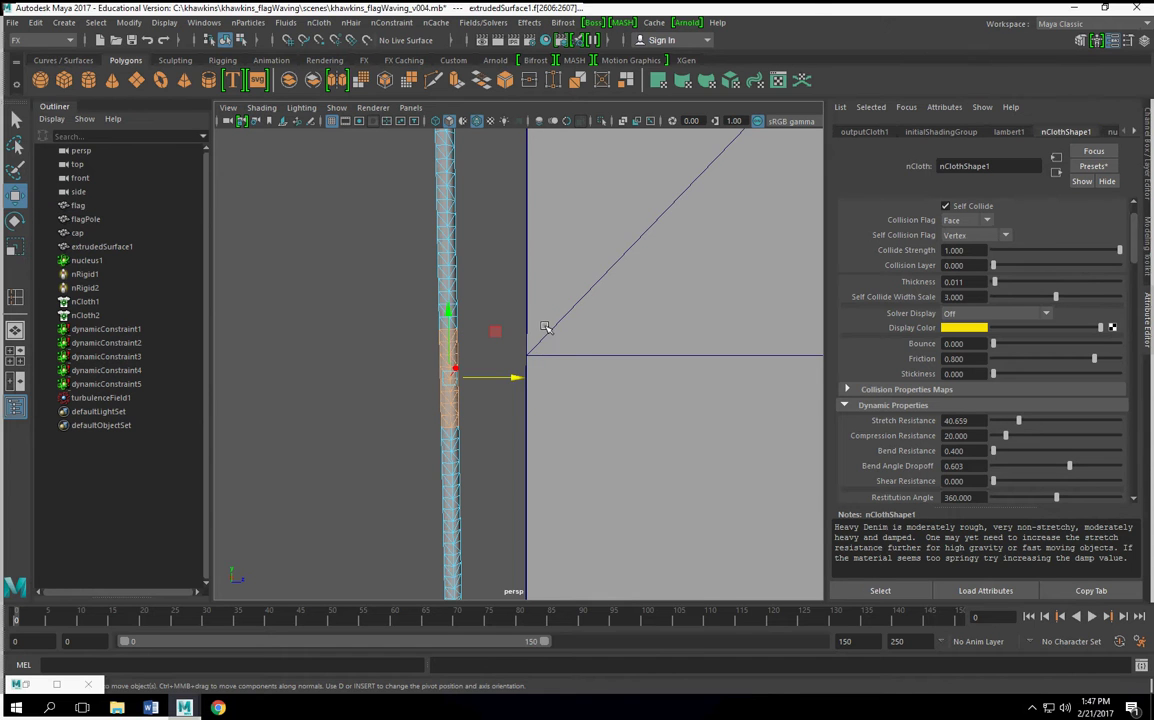
Select the flag's pole-edge faces f[430:433], framed in view.
key(F8)
right_drag(552, 267, 552, 313)
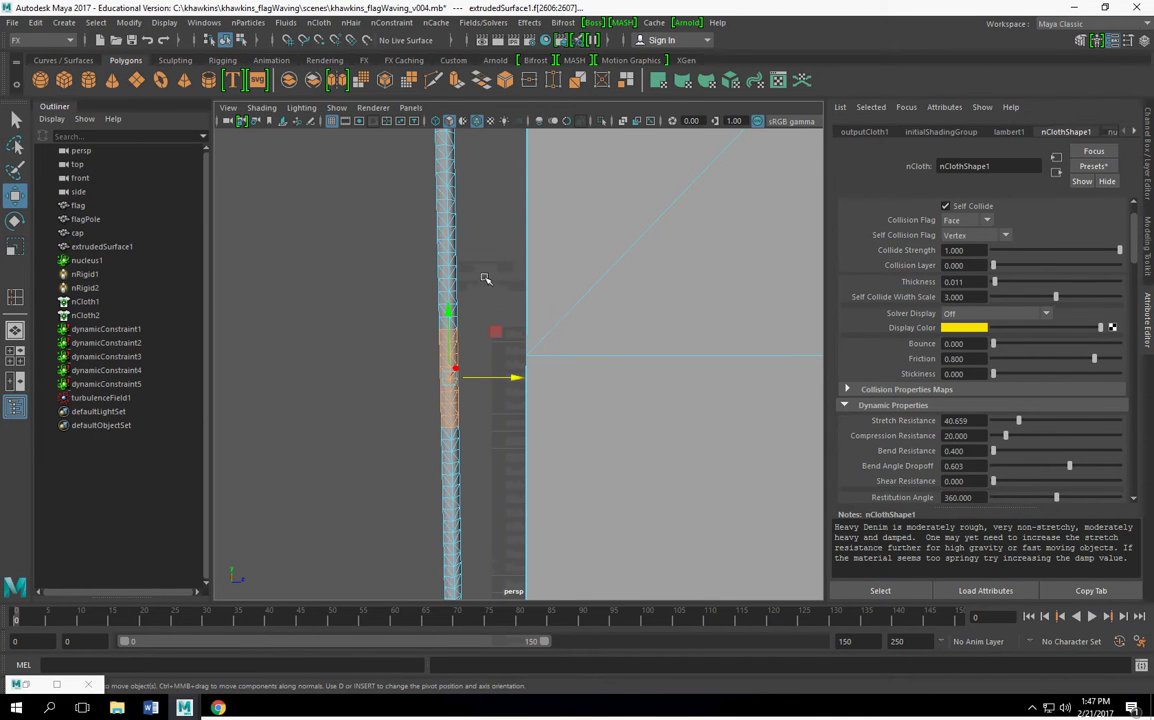
drag(484, 244, 793, 541)
key(f)
click(536, 484)
Tie the flag's selected edge faces with a Component to Component nConstraint and play the simulation.
key(f)
click(392, 22)
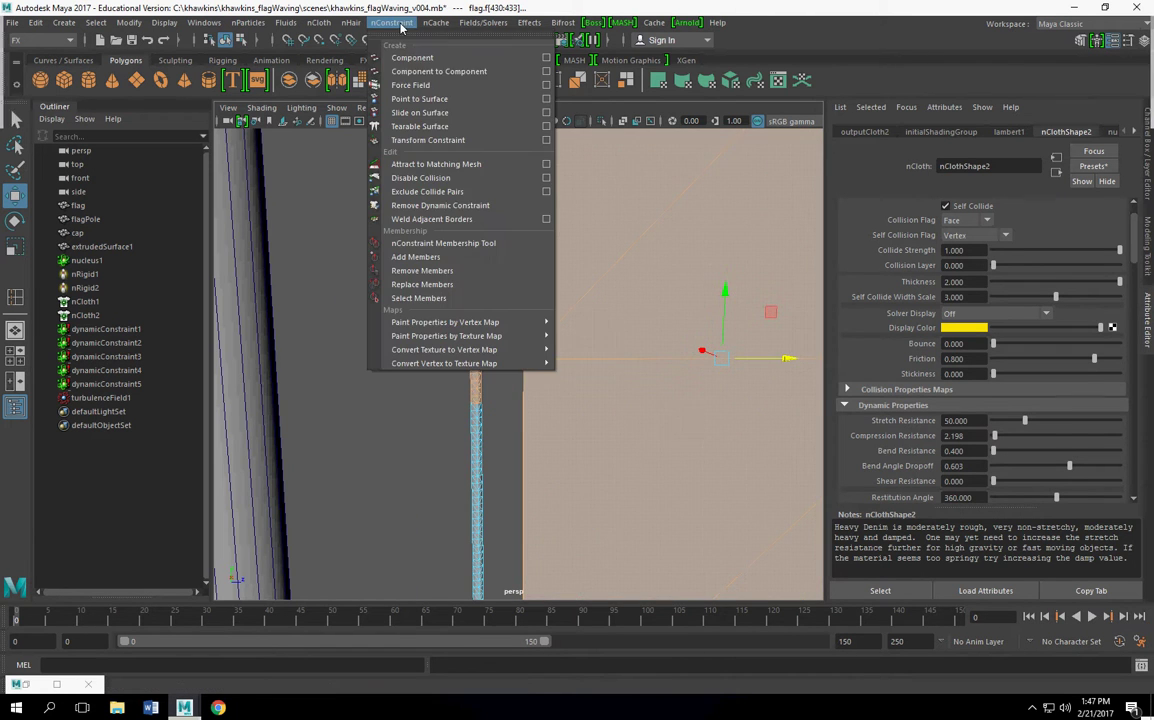
click(441, 72)
scroll(587, 394, down, 3)
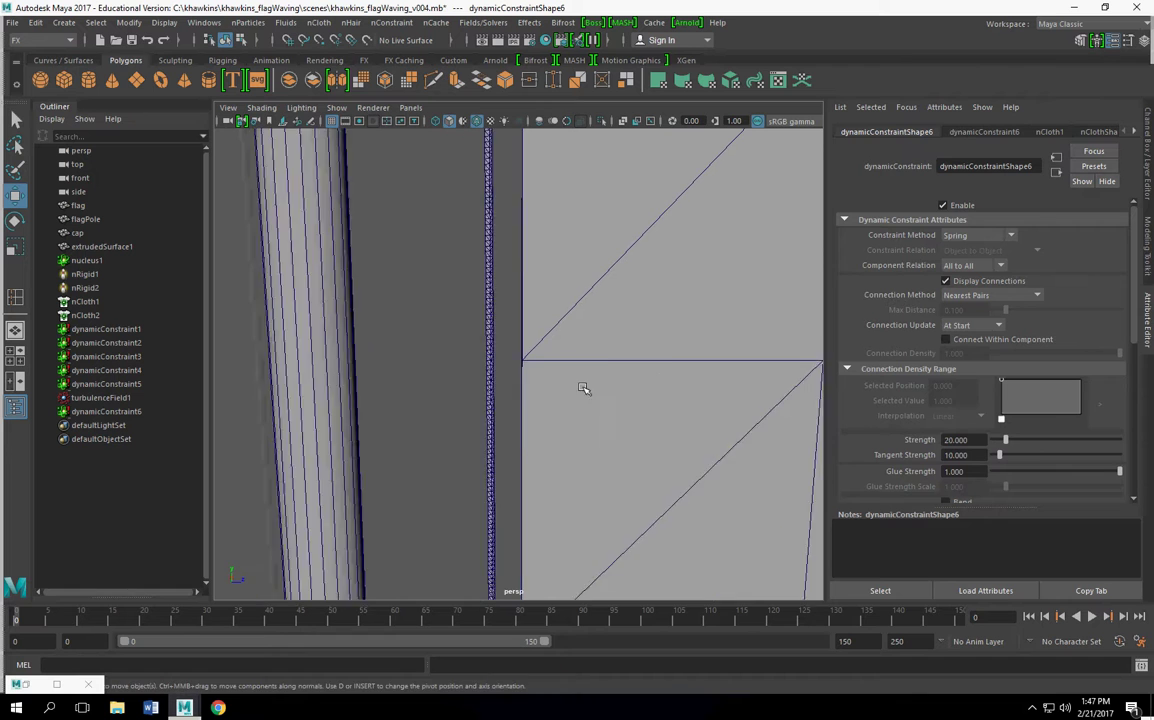
scroll(587, 394, down, 3)
click(1091, 616)
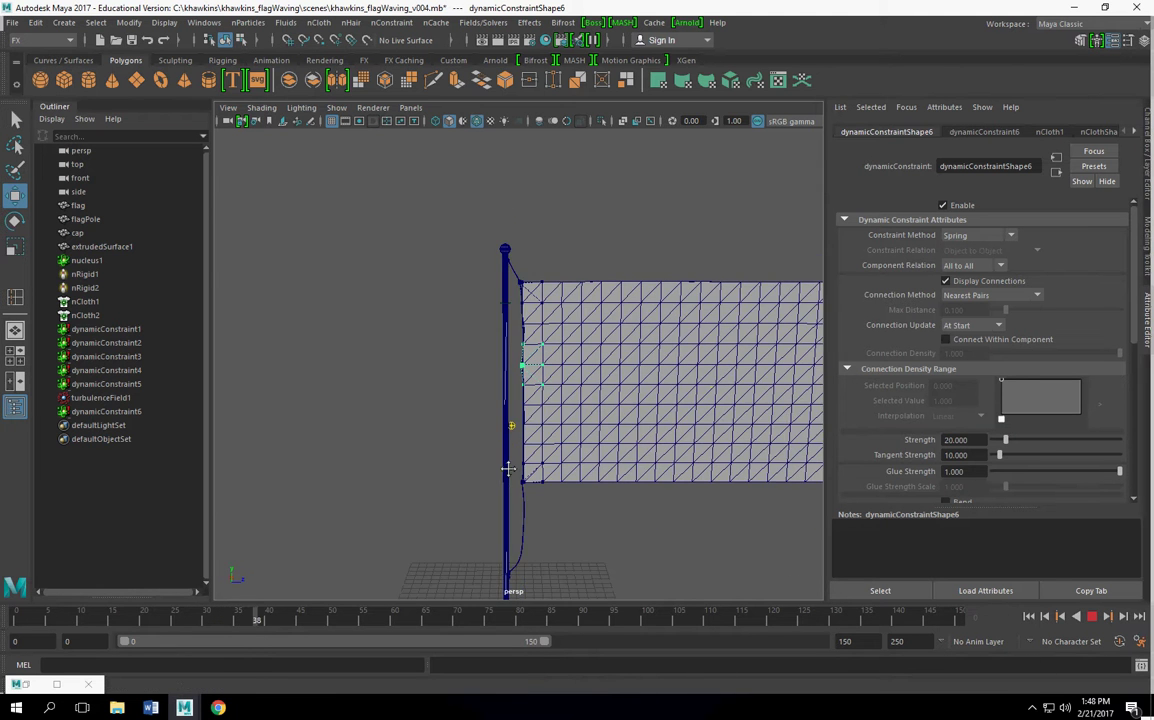
alt+drag(452, 424, 464, 482)
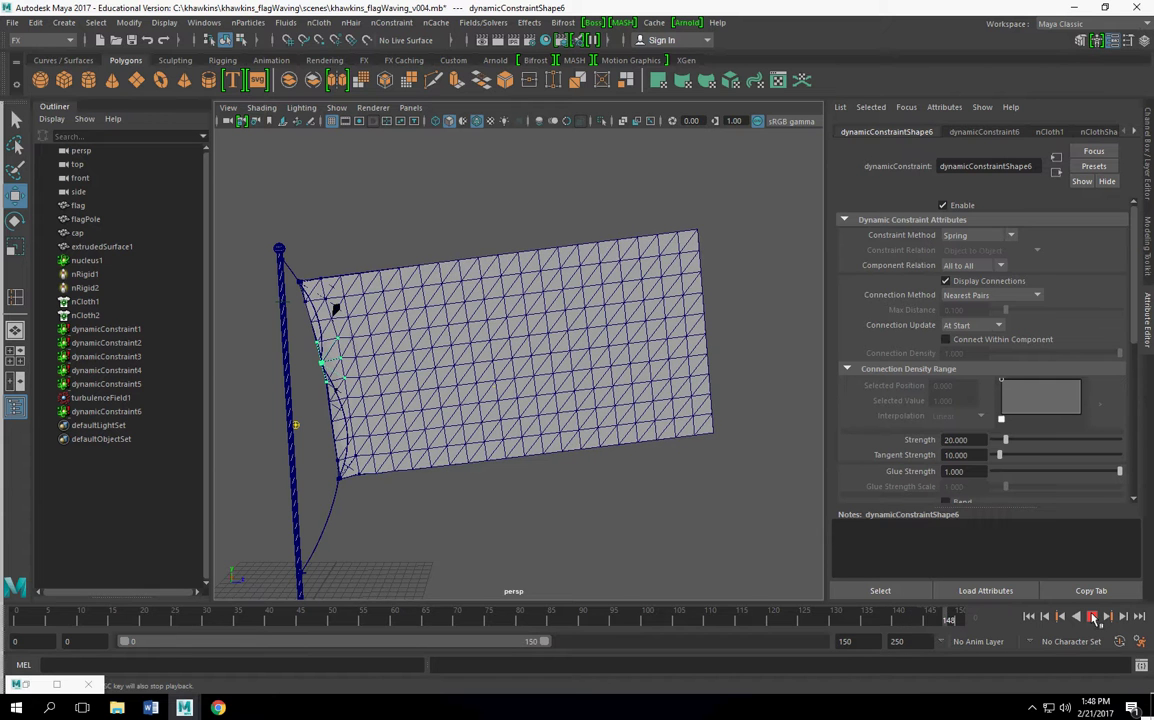
click(1094, 617)
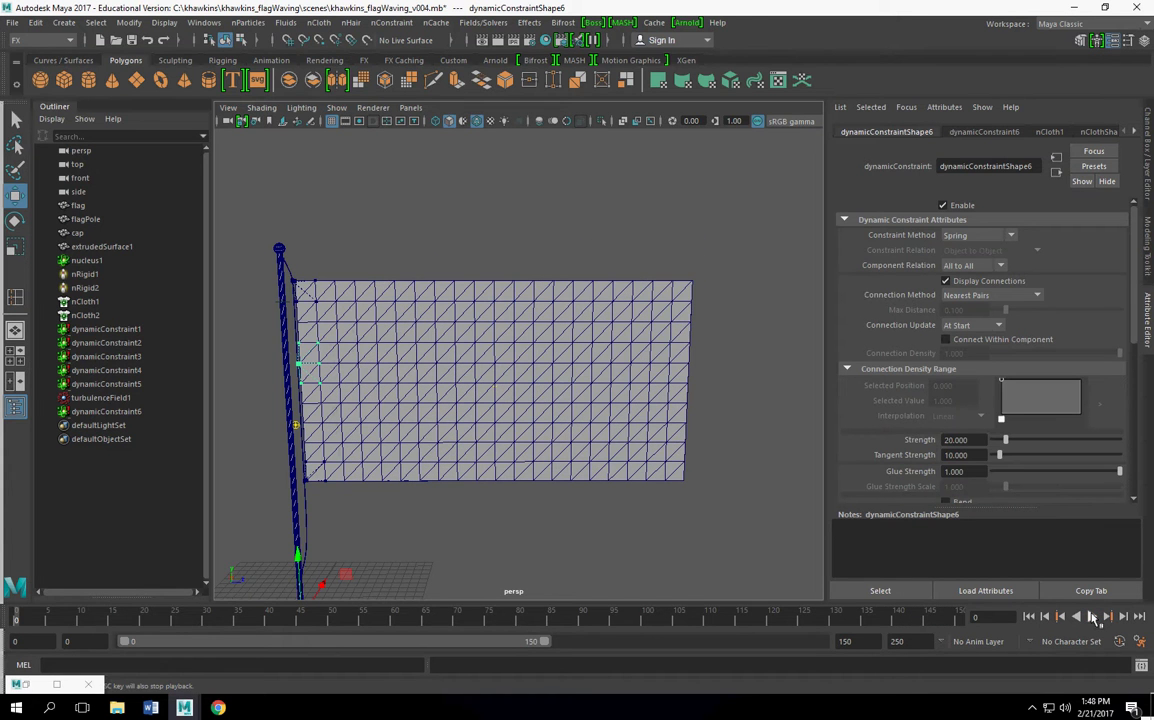
click(1093, 617)
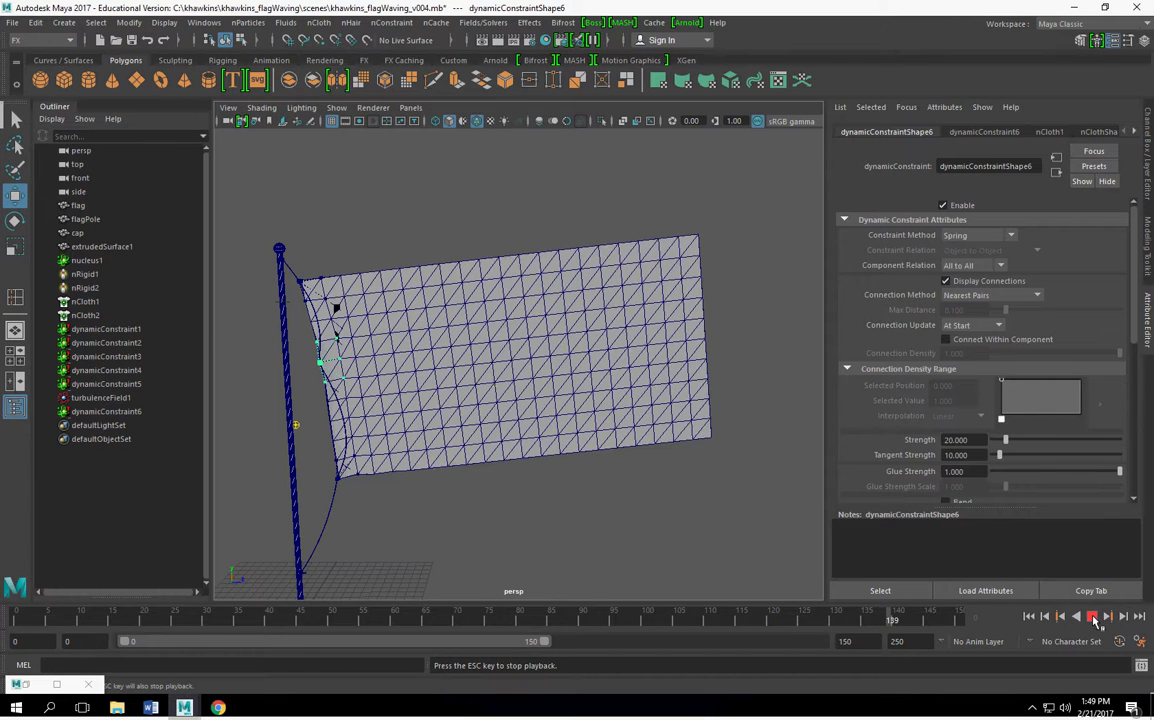
Save the flag and pole's waved pose with Initial State > Set for Selected, then rewind to frame 0.
click(1092, 618)
scroll(380, 302, up, 2)
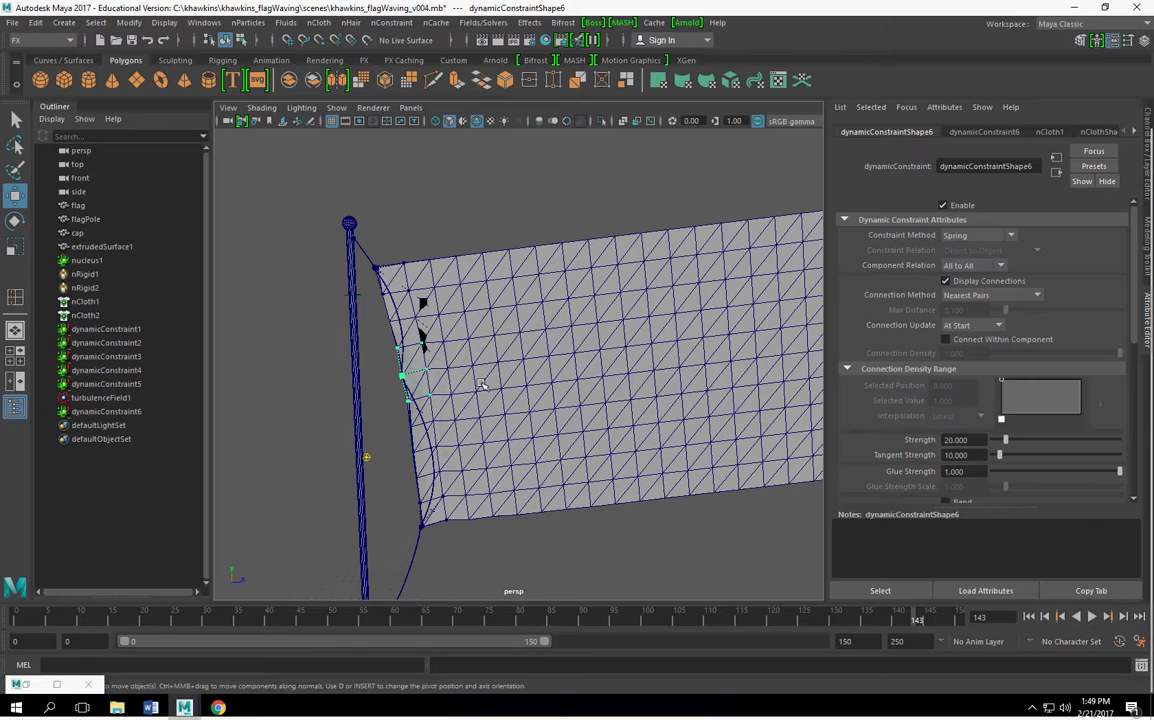
click(381, 262)
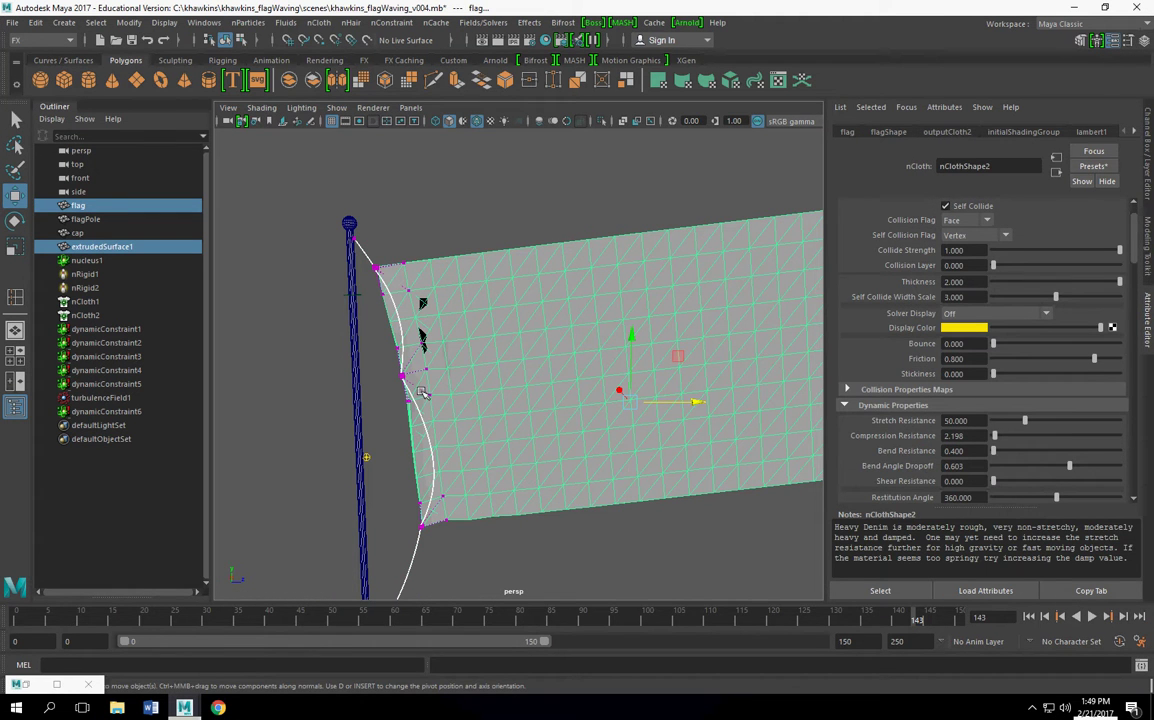
shift+click(353, 322)
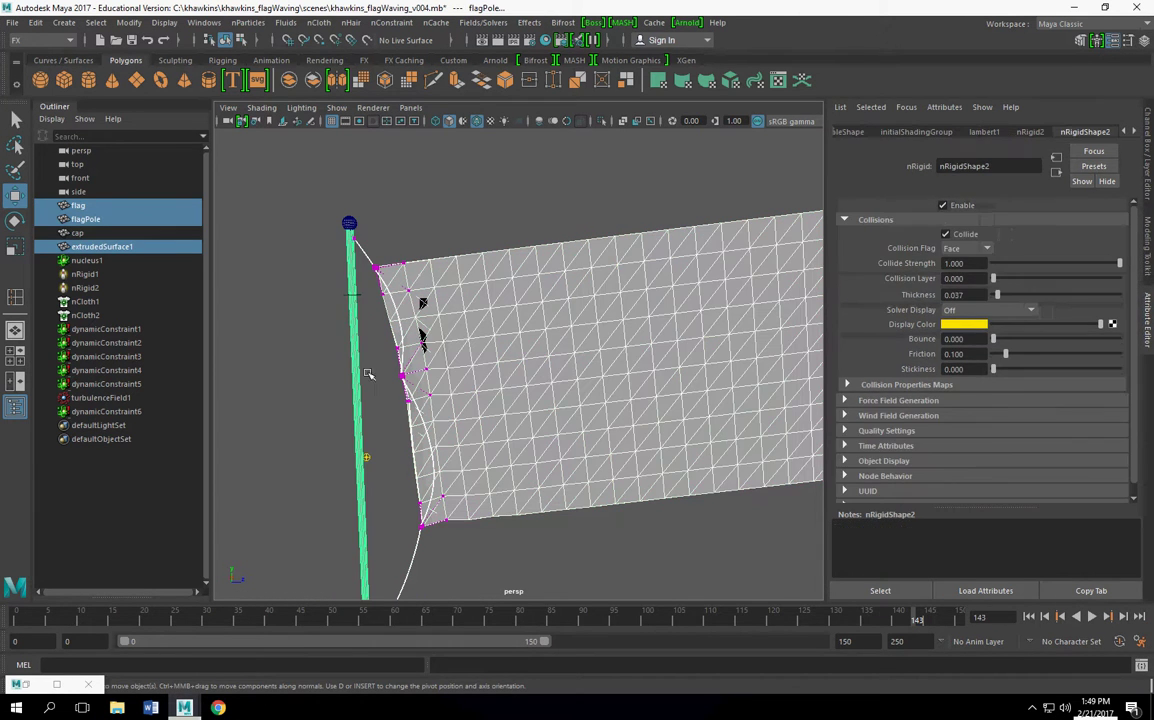
click(320, 23)
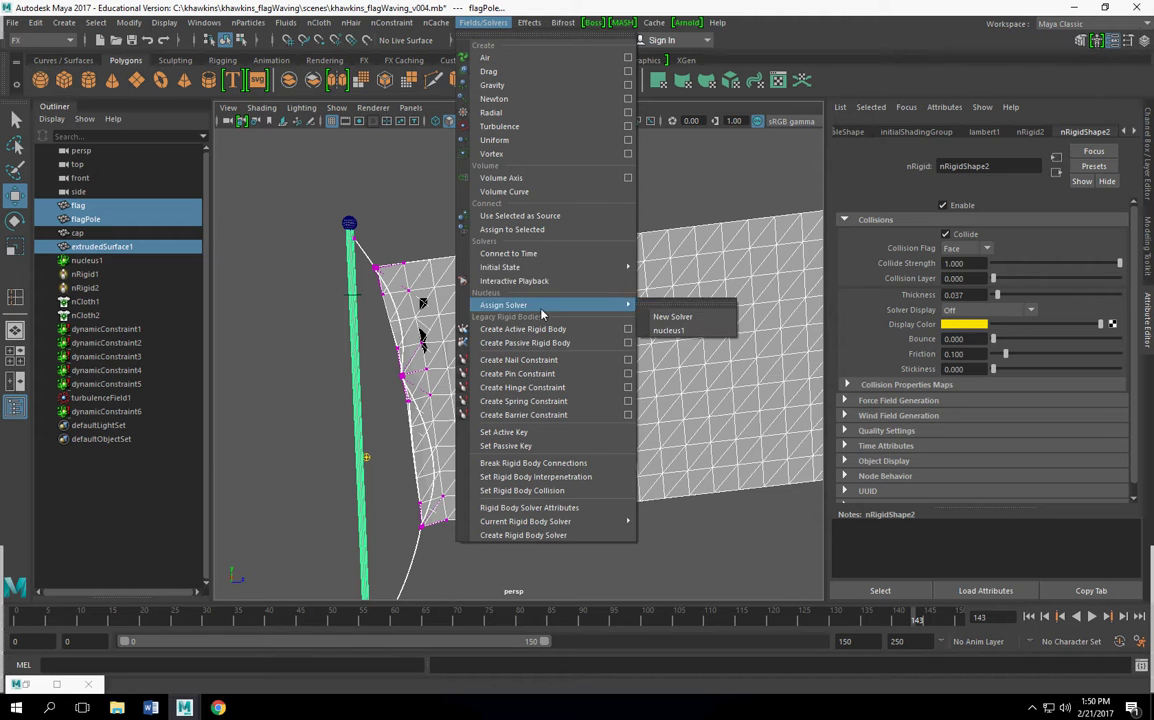
mouse_move(500, 267)
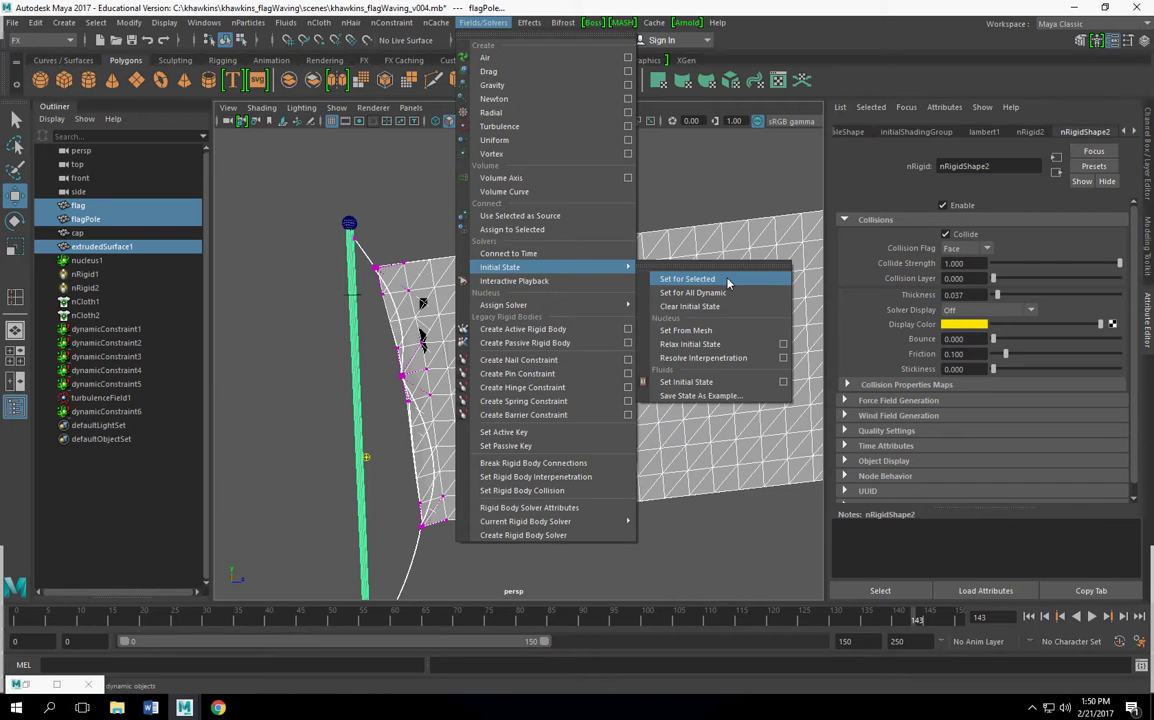
click(727, 280)
click(1031, 617)
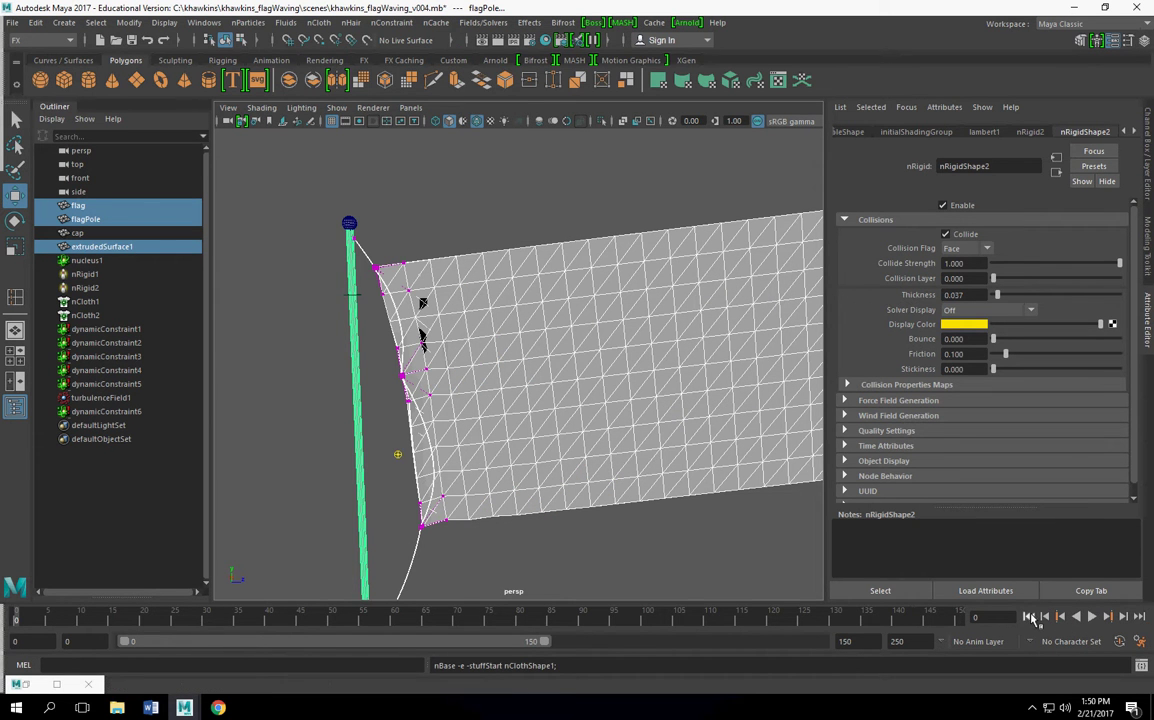
mouse_move(688, 502)
alt+mouse_down()
mouse_move(604, 458)
mouse_move(570, 400)
alt+mouse_up()
click(556, 381)
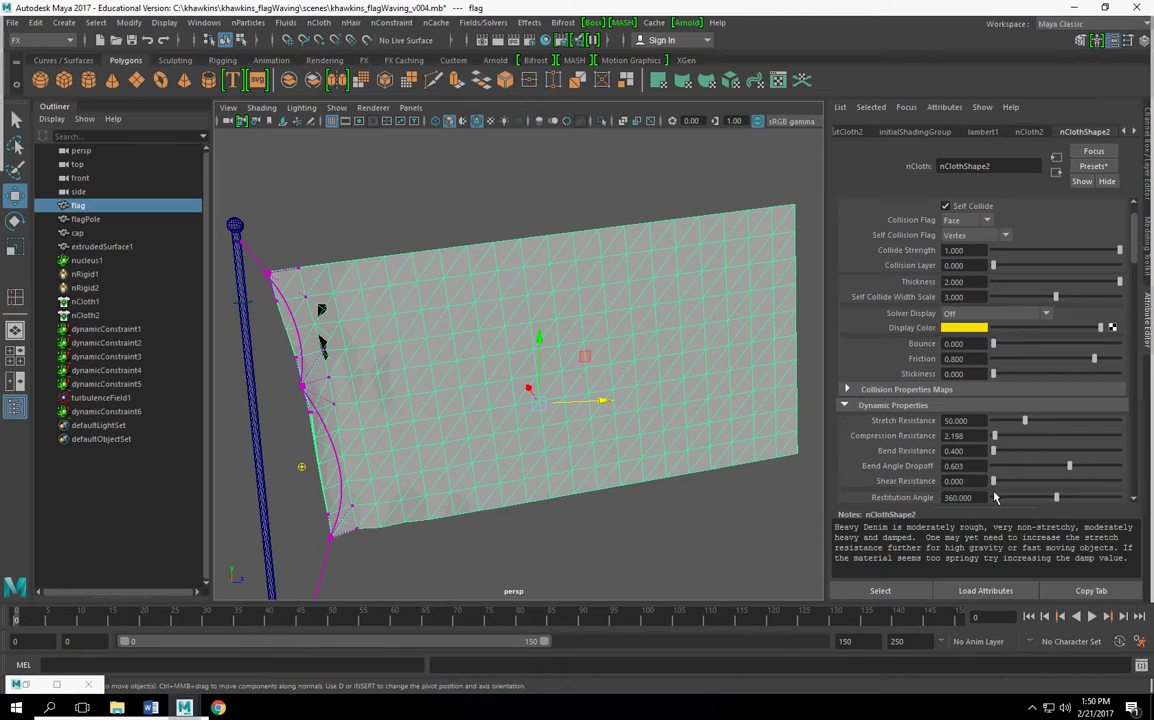
Set the flag's Stretch Resistance to about 42.9 and Compression Resistance to 0, then replay.
drag(993, 437, 929, 413)
scroll(929, 413, down, 2)
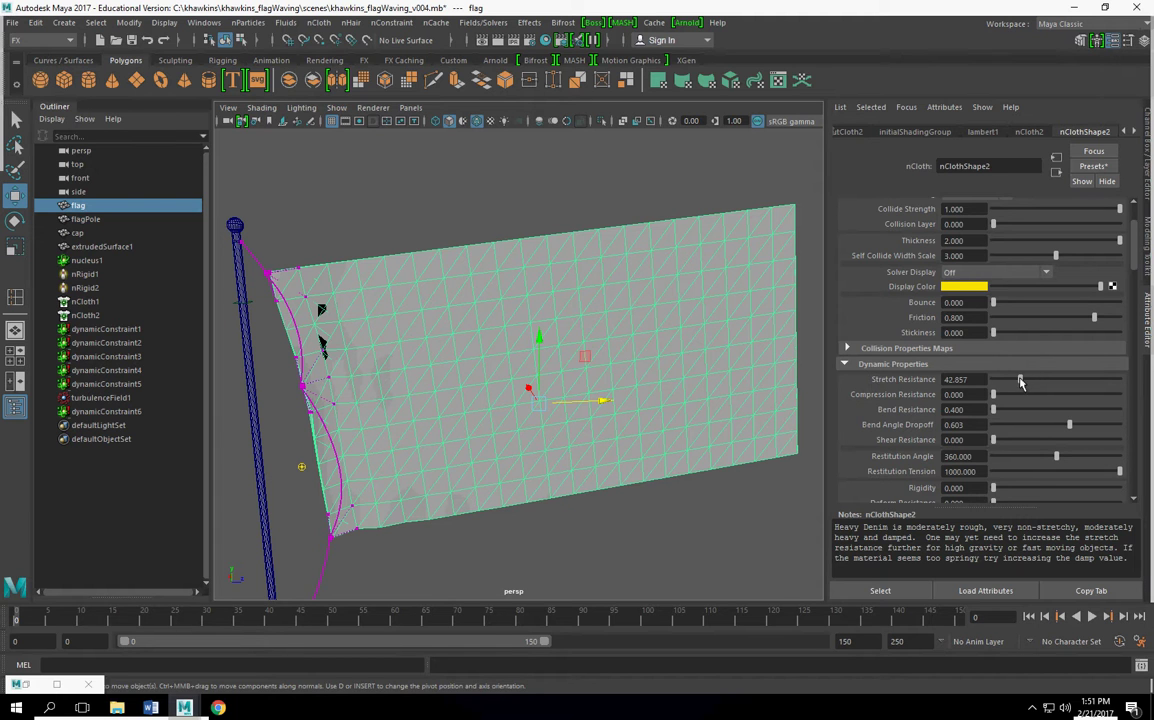
scroll(528, 430, down, 5)
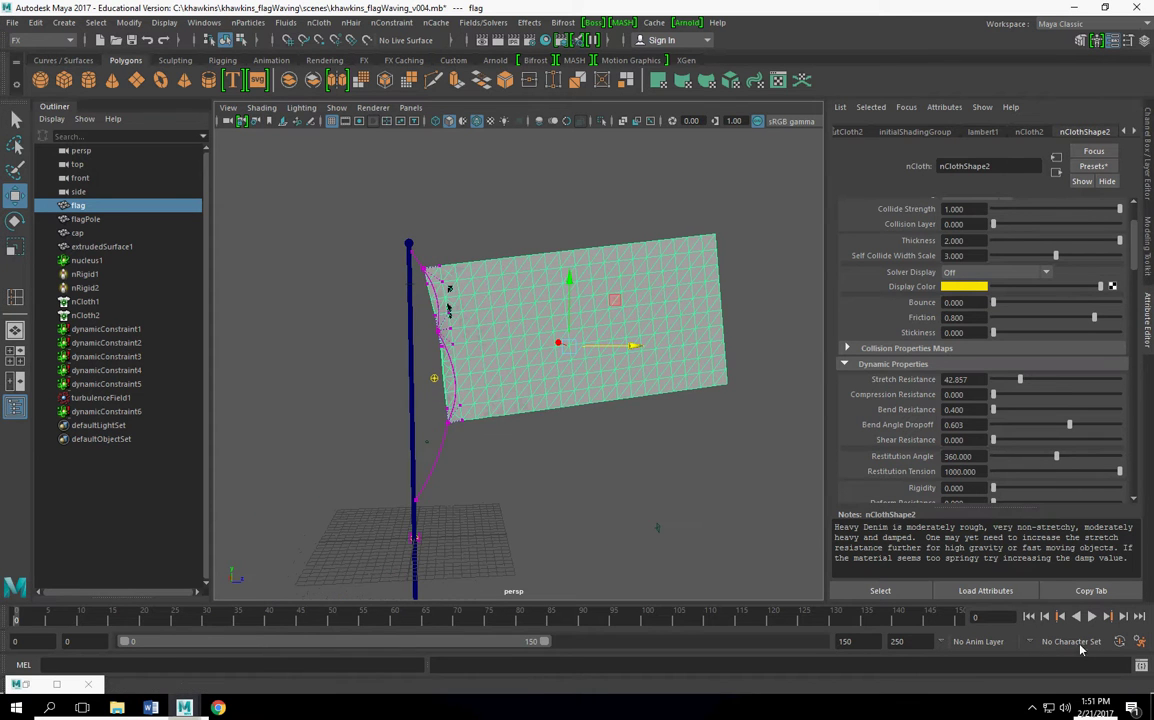
click(1091, 616)
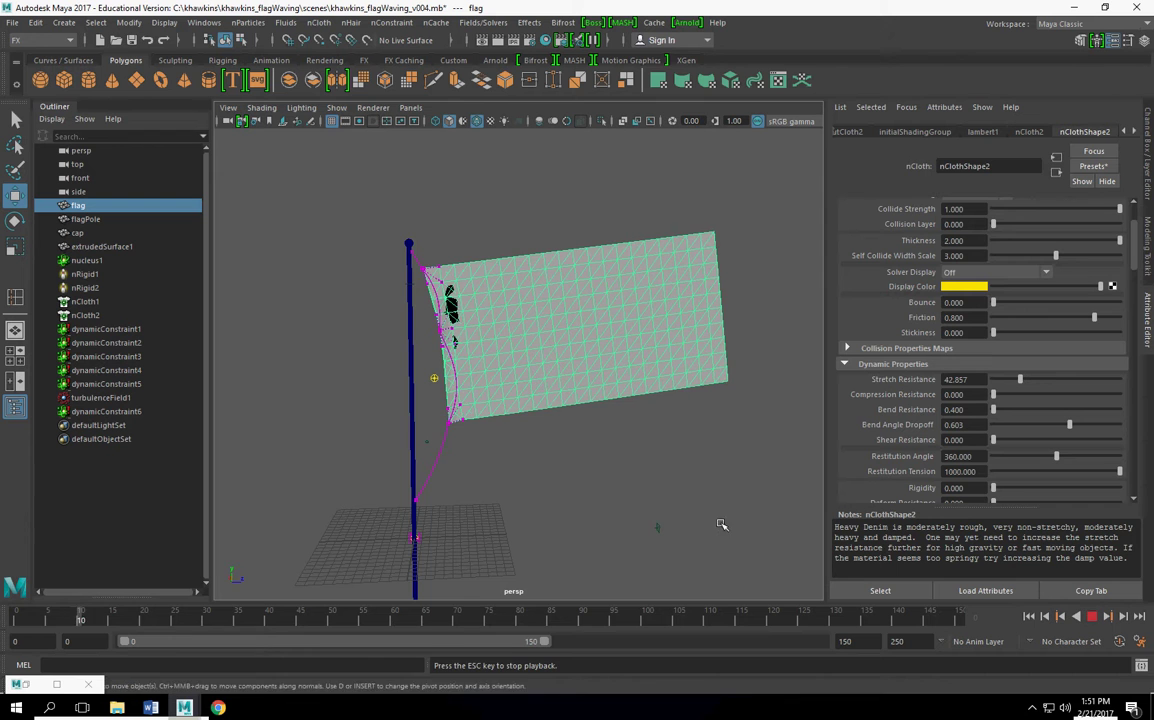
alt+drag(724, 535, 640, 500)
click(1091, 616)
alt+drag(740, 450, 626, 399)
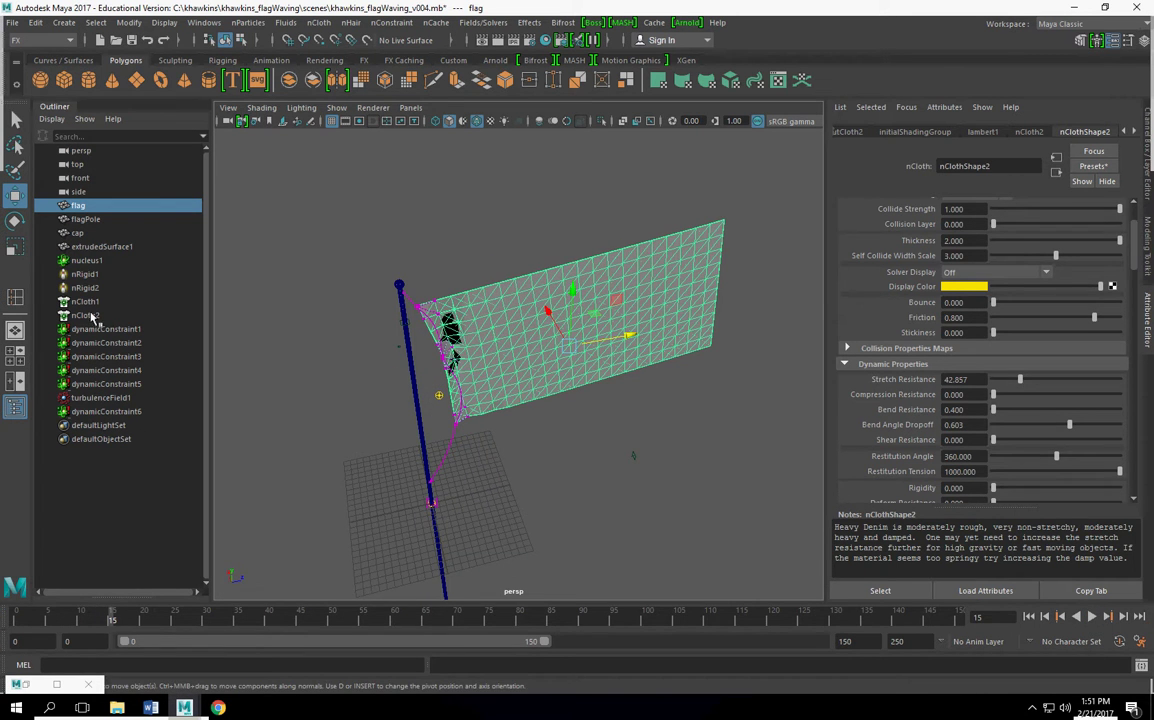
Set turbulenceField1's Magnitude to 500 and Frequency to 10.
click(97, 398)
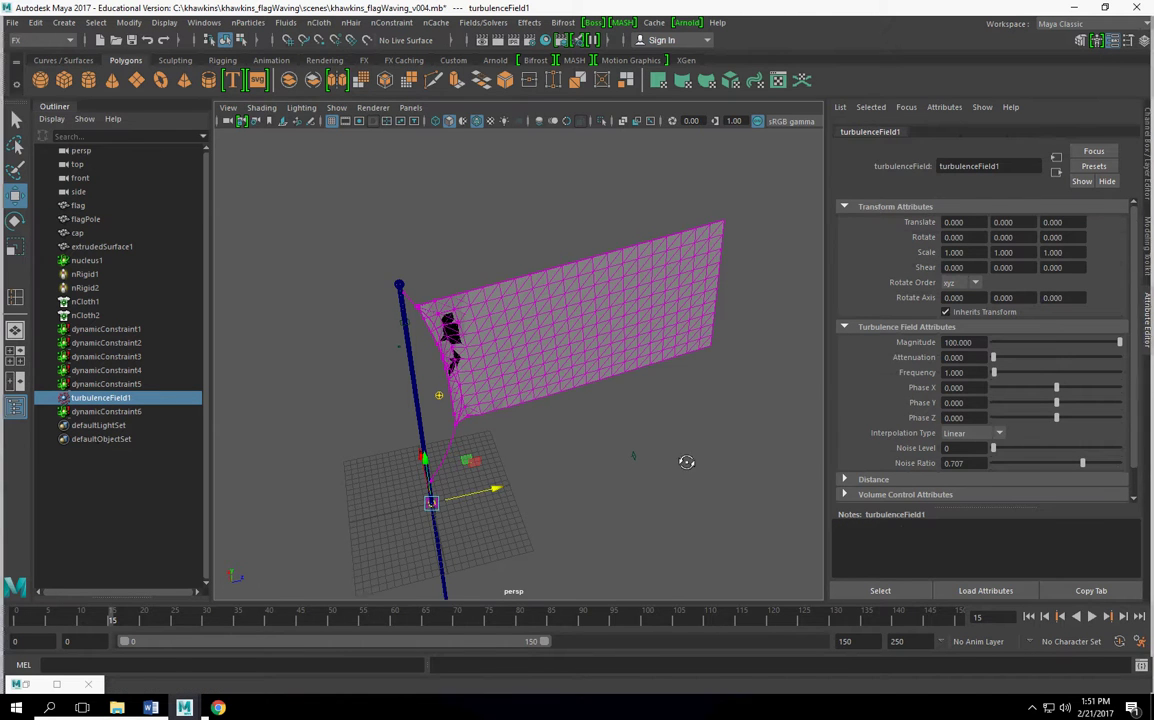
alt+drag(686, 462, 740, 468)
click(957, 342)
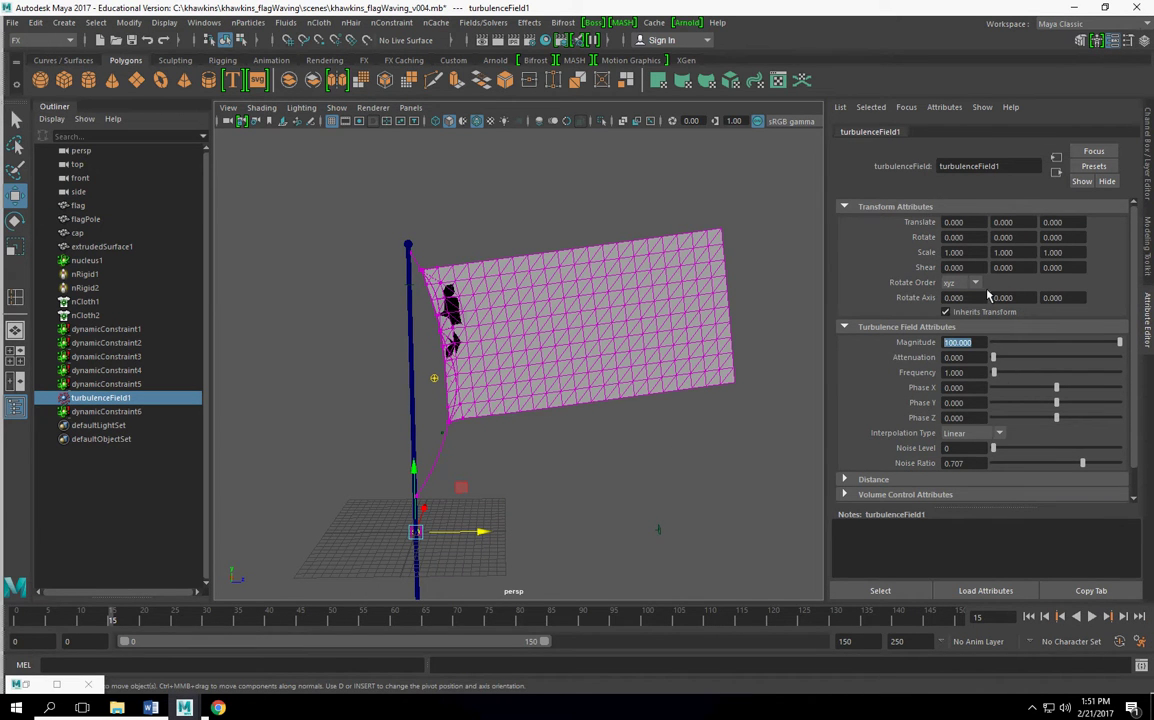
text(500)
key(Return)
double_click(970, 372)
text(10)
key(Return)
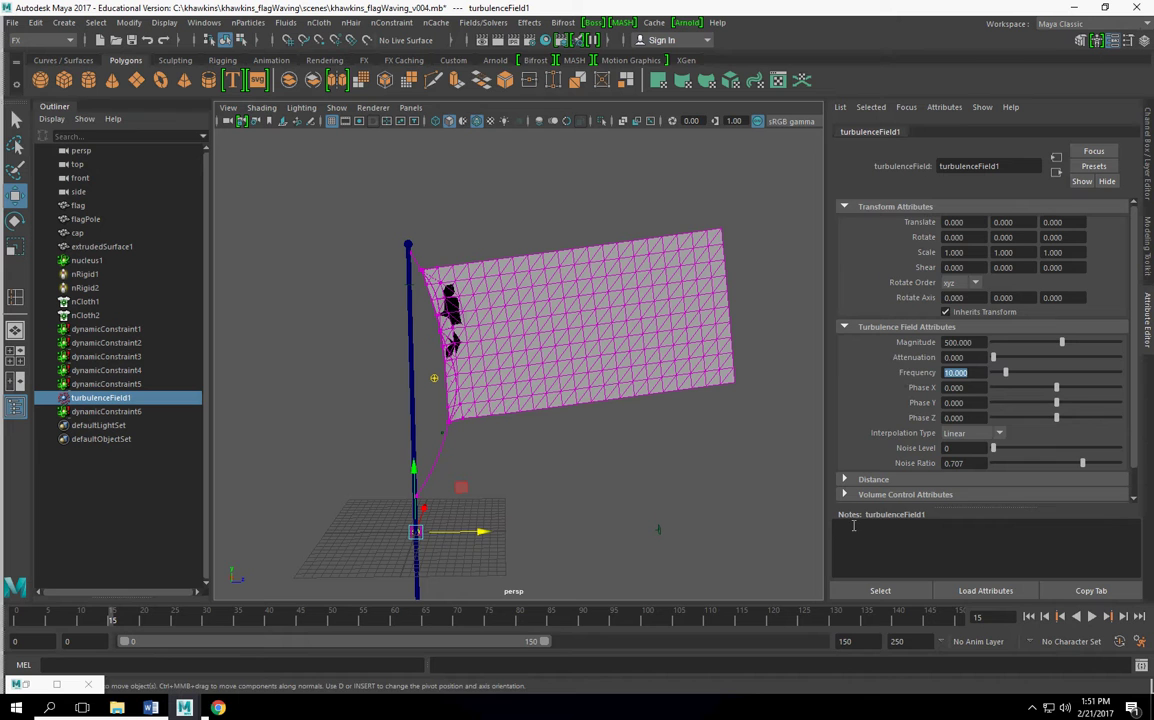
Replay the flag simulation from the start and stop it at frame 74.
click(1029, 616)
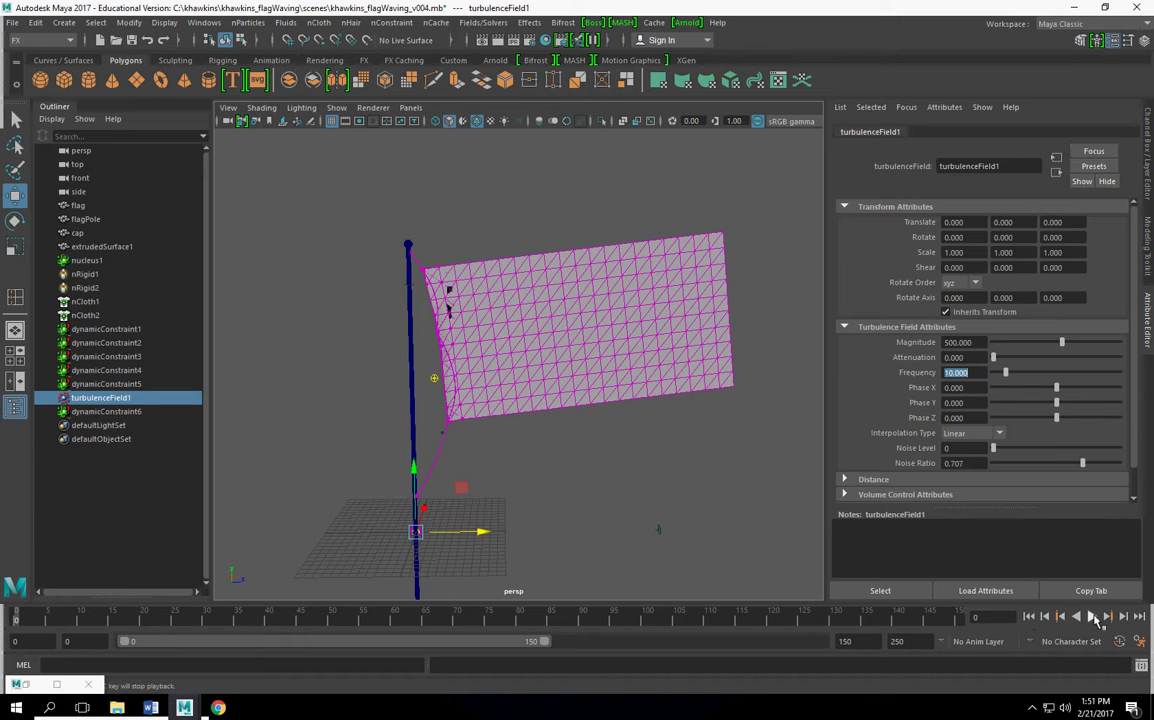
click(1092, 616)
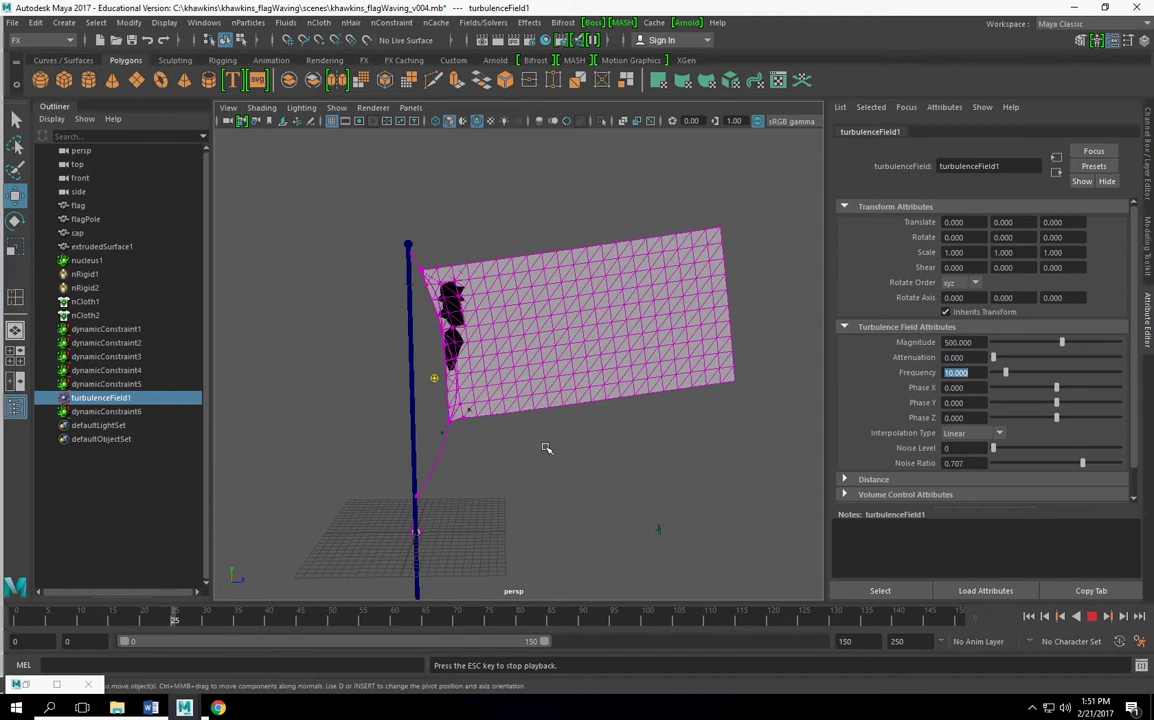
alt+drag(548, 451, 547, 452)
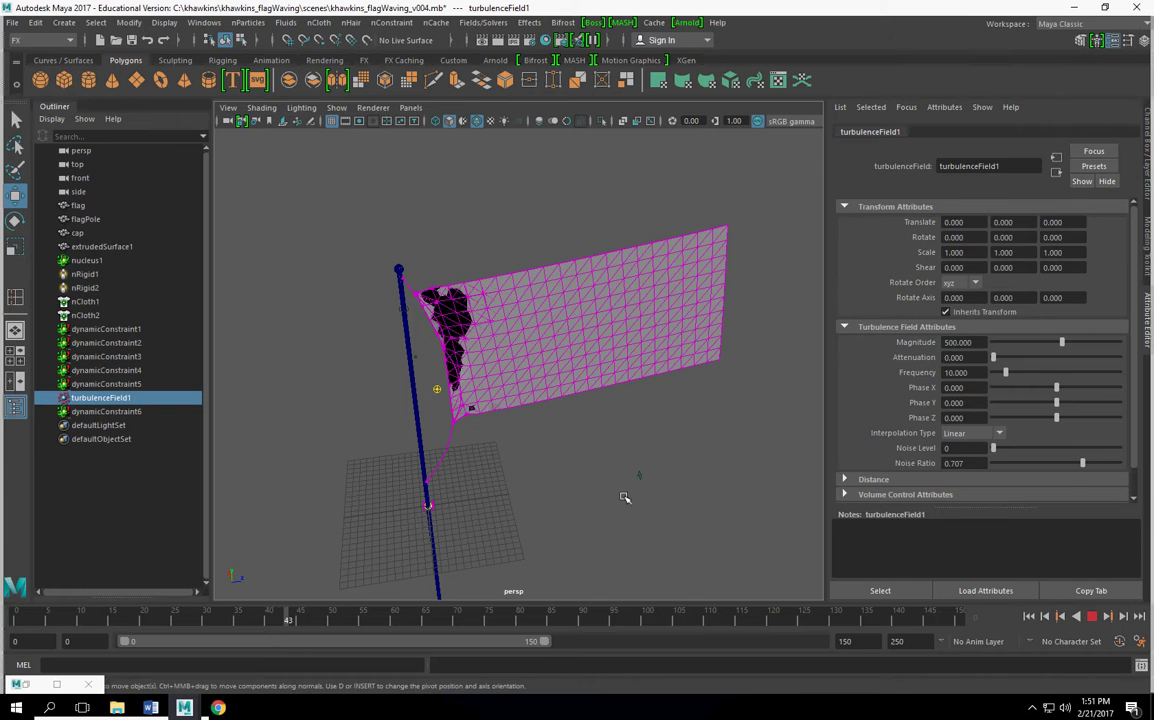
alt+drag(636, 497, 639, 498)
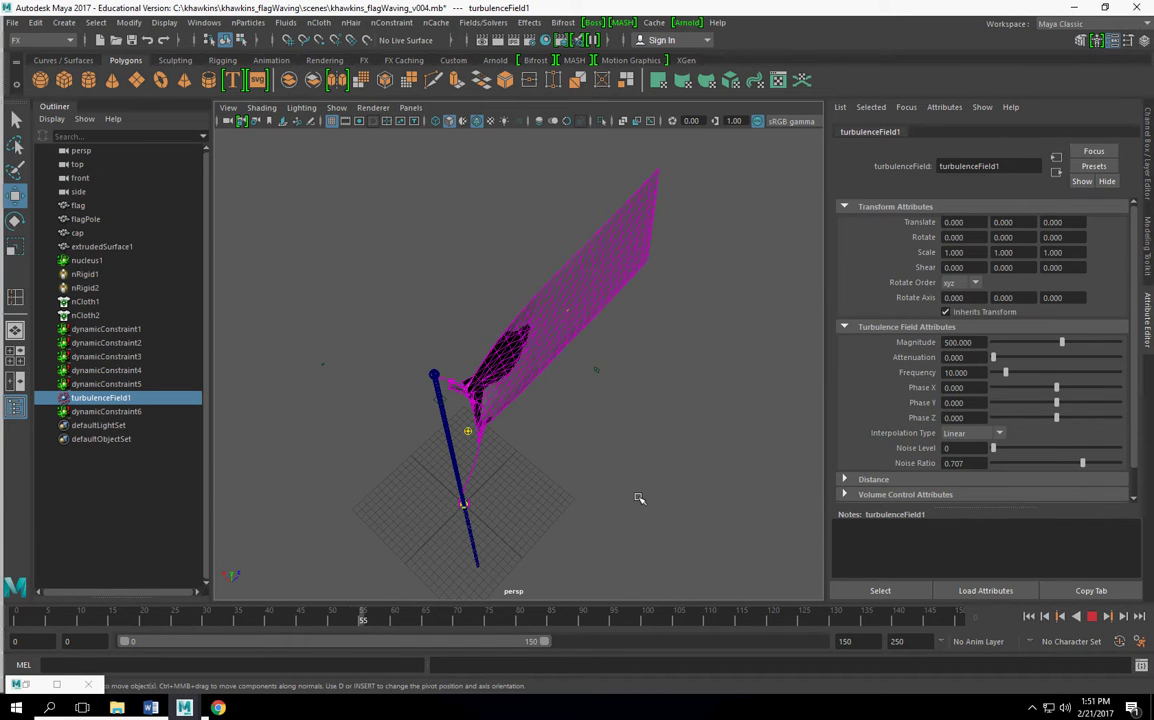
mouse_move(639, 498)
alt+mouse_down()
mouse_move(561, 394)
mouse_move(569, 408)
mouse_move(523, 466)
alt+mouse_up()
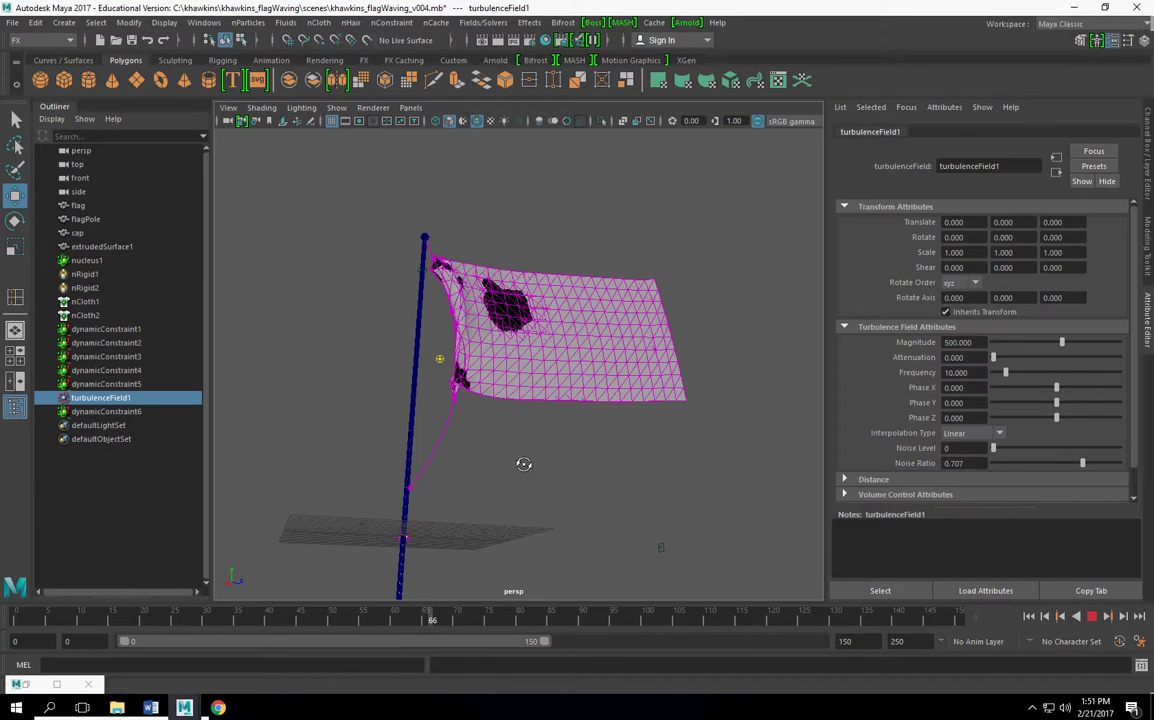
click(1093, 617)
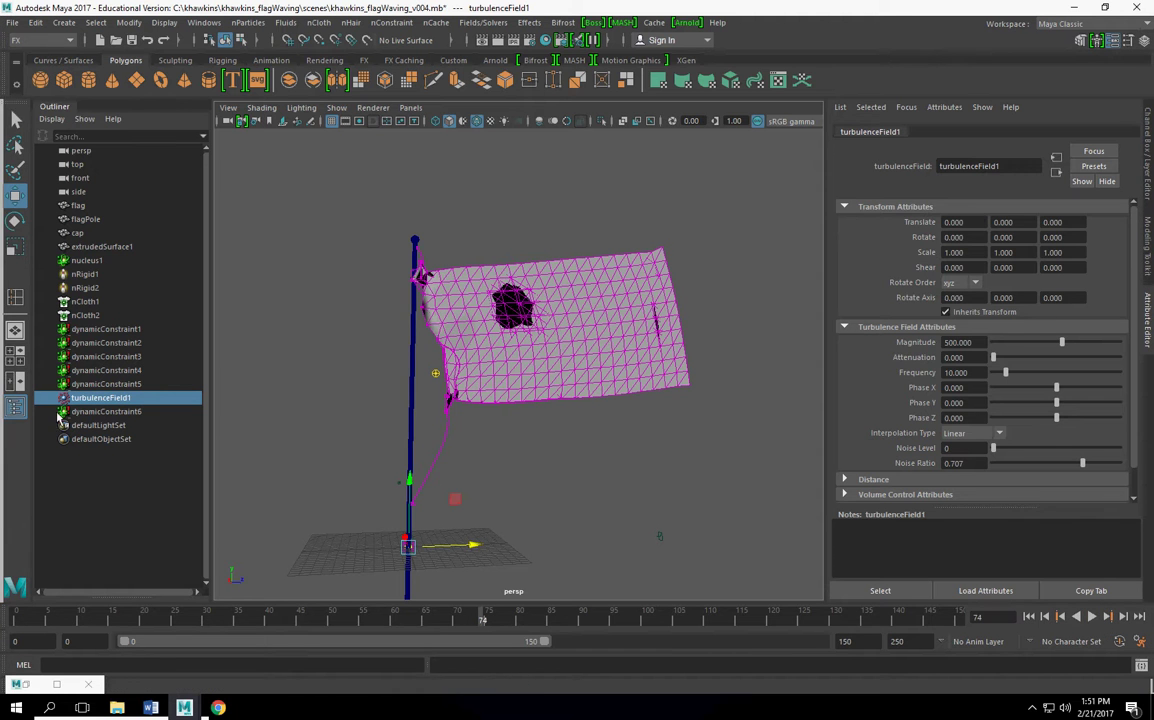
Raise the flag's Stretch Resistance to about 50.5 and set its cloth Thickness to 5.
click(631, 343)
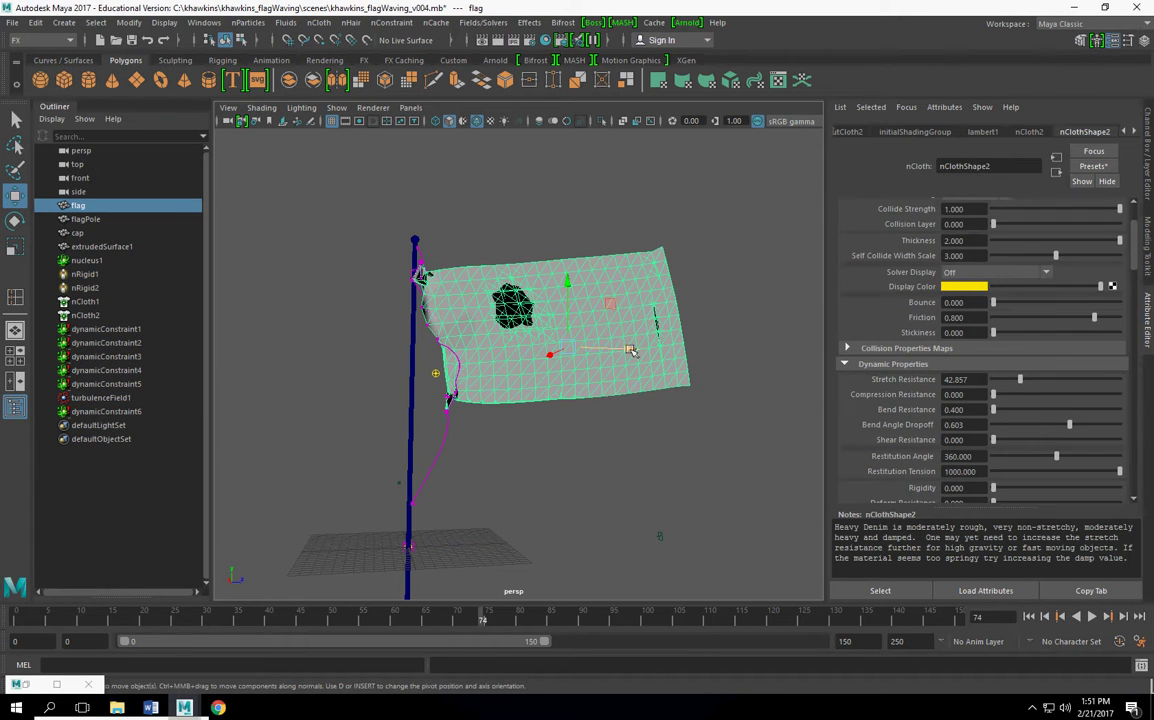
click(1030, 618)
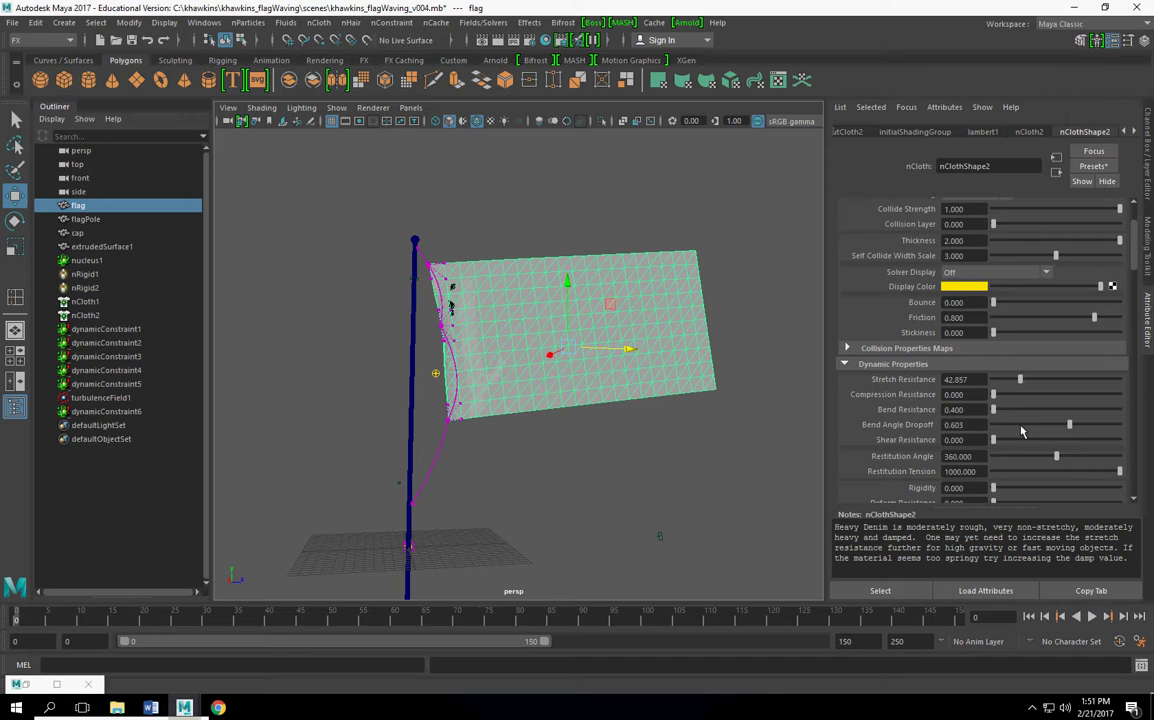
drag(1021, 381, 1025, 381)
double_click(973, 240)
text(5)
key(Return)
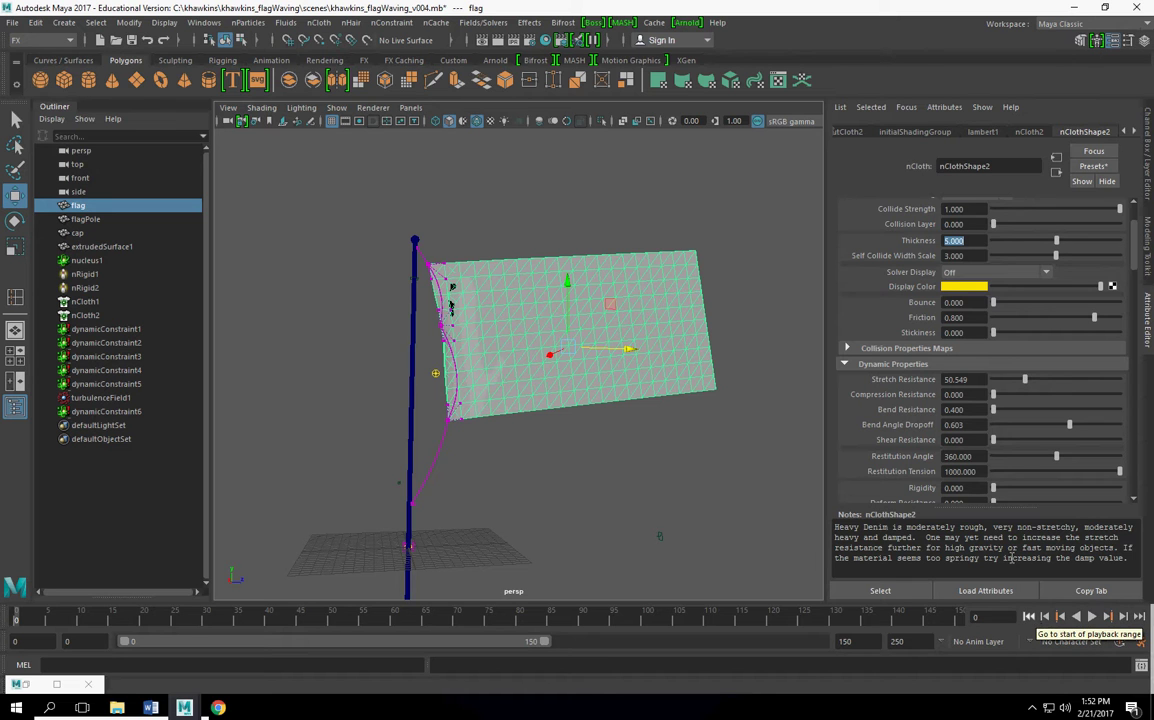
Re-simulate the flag and stop playback at frame 44.
scroll(1010, 270, up, 3)
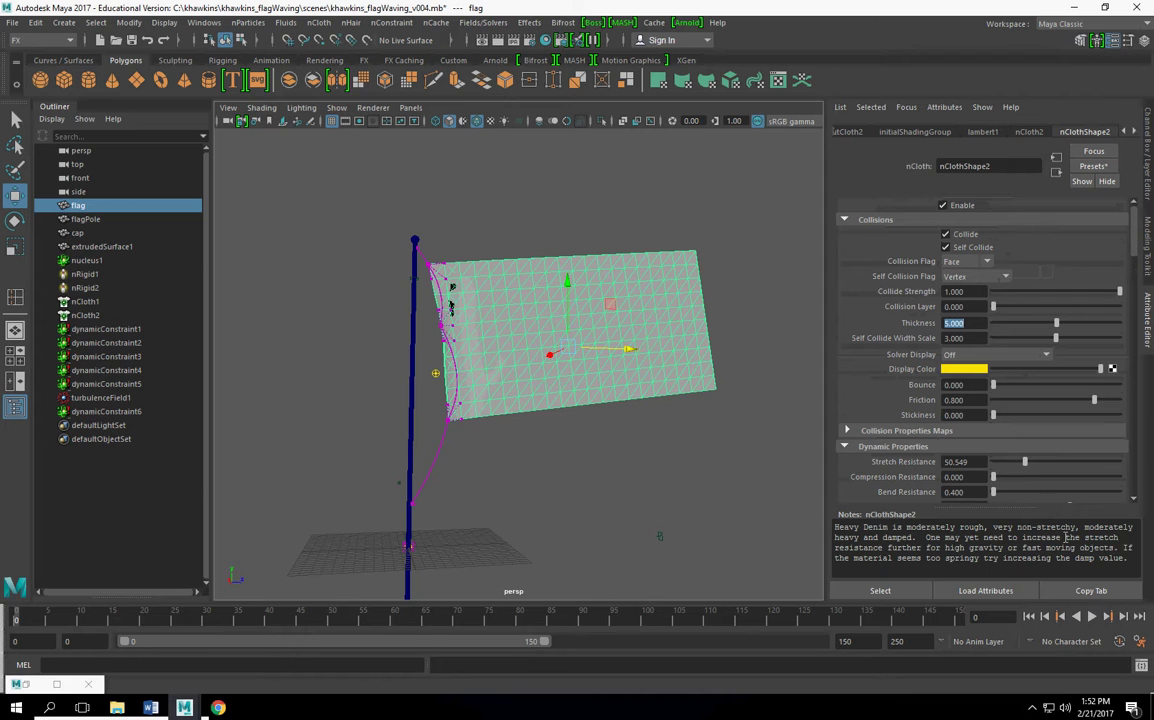
click(1092, 617)
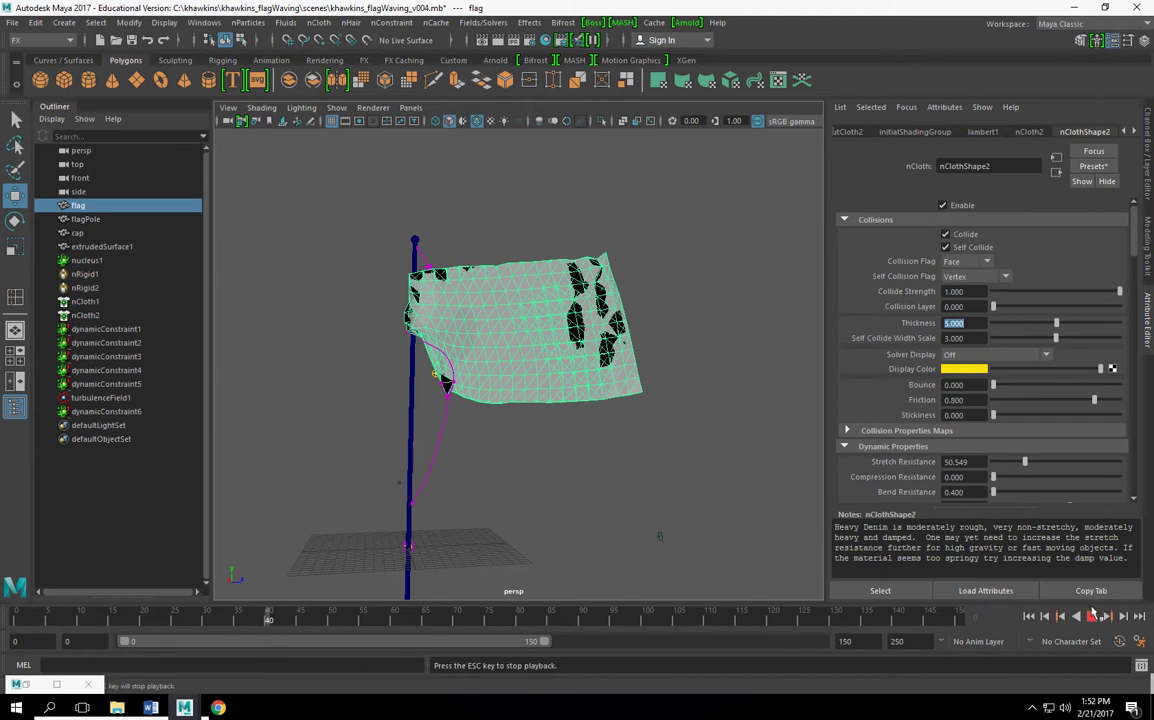
click(1092, 616)
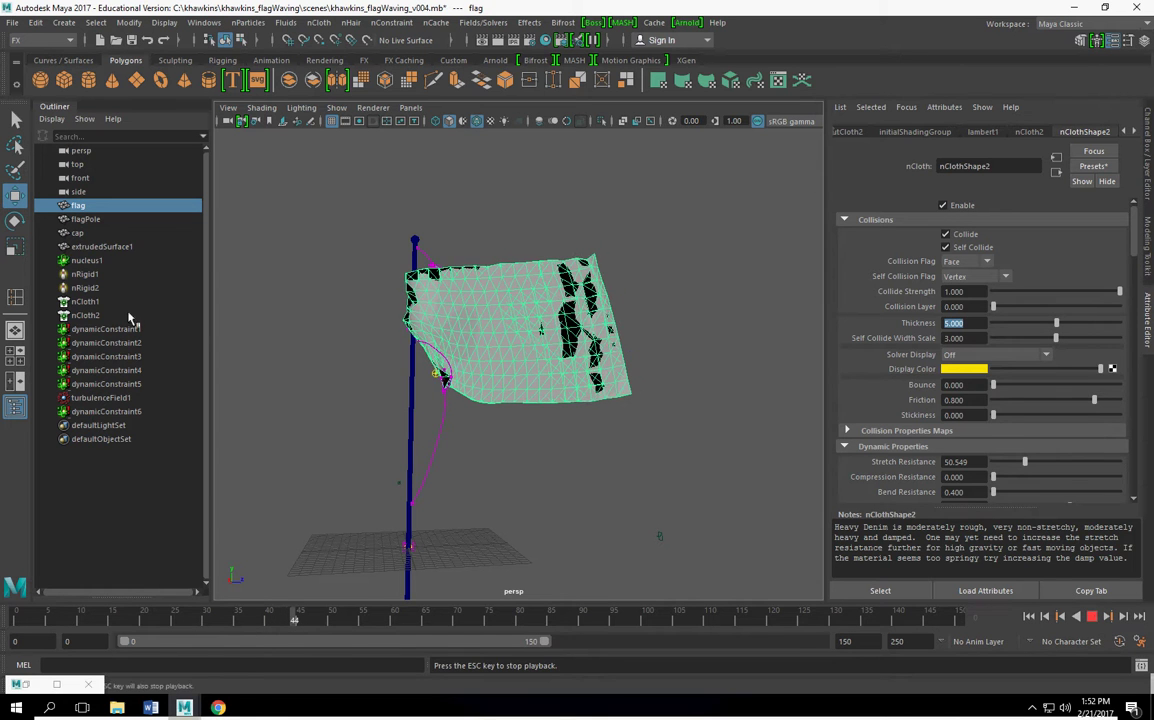
click(100, 397)
Set the turbulence Magnitude to 200 and Phase Z to 1, then replay from frame 0.
click(984, 345)
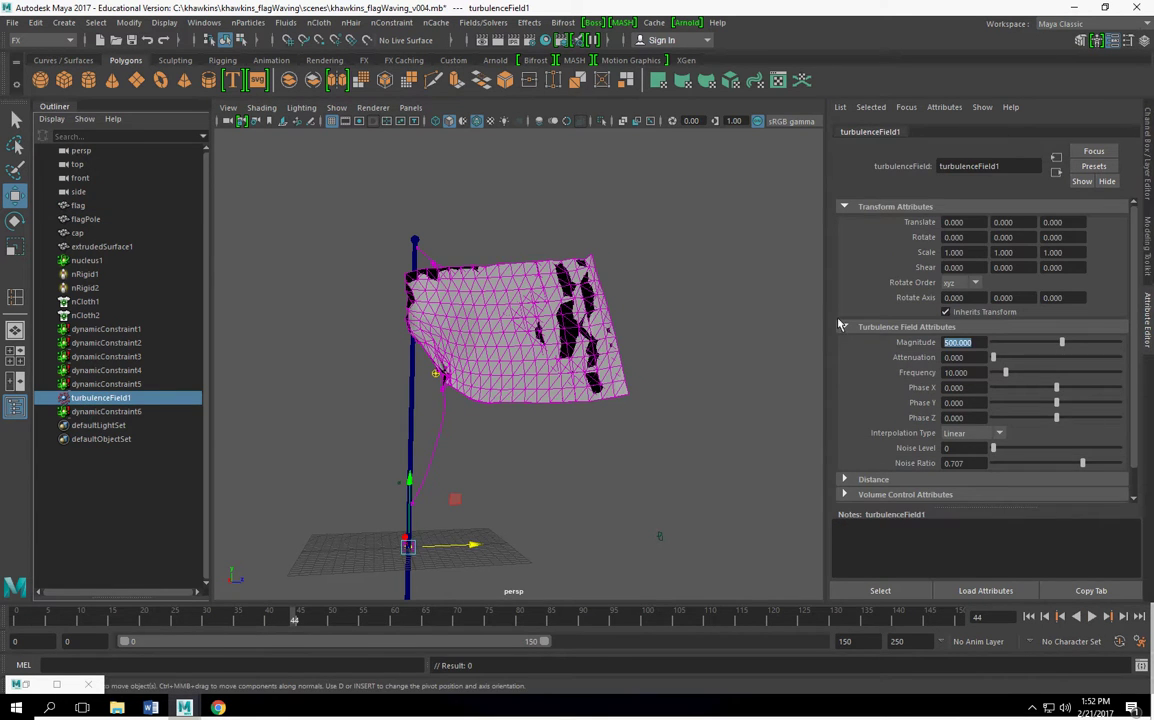
text(200)
key(Return)
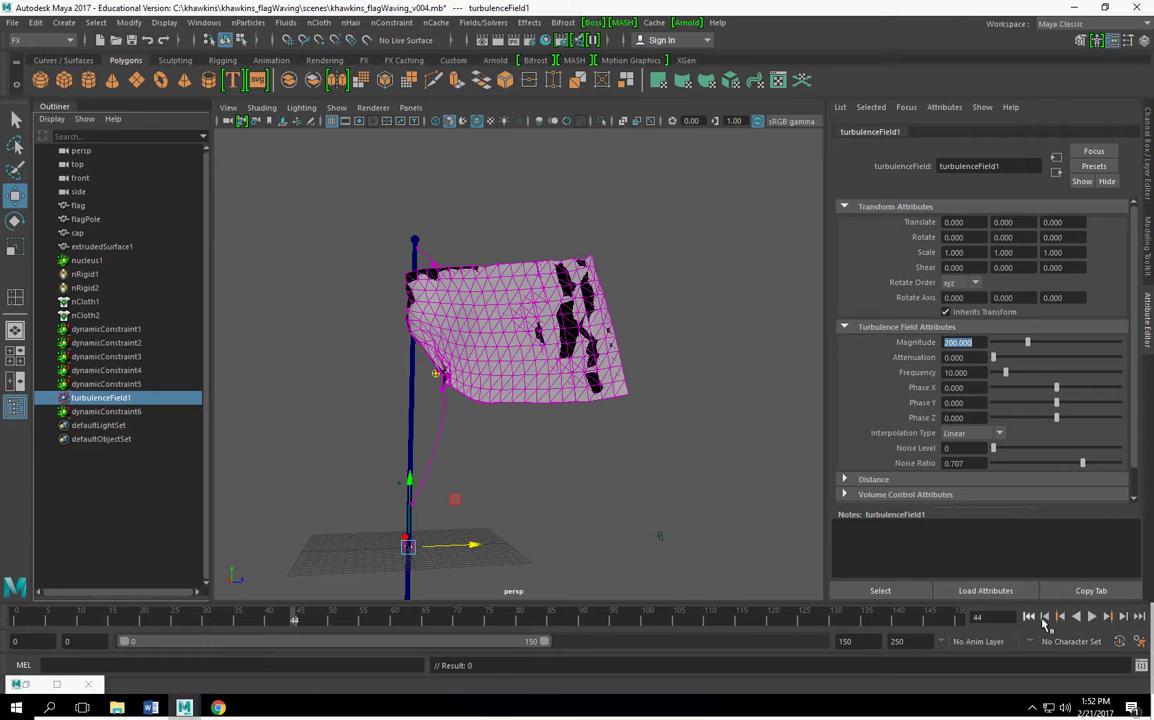
click(1028, 617)
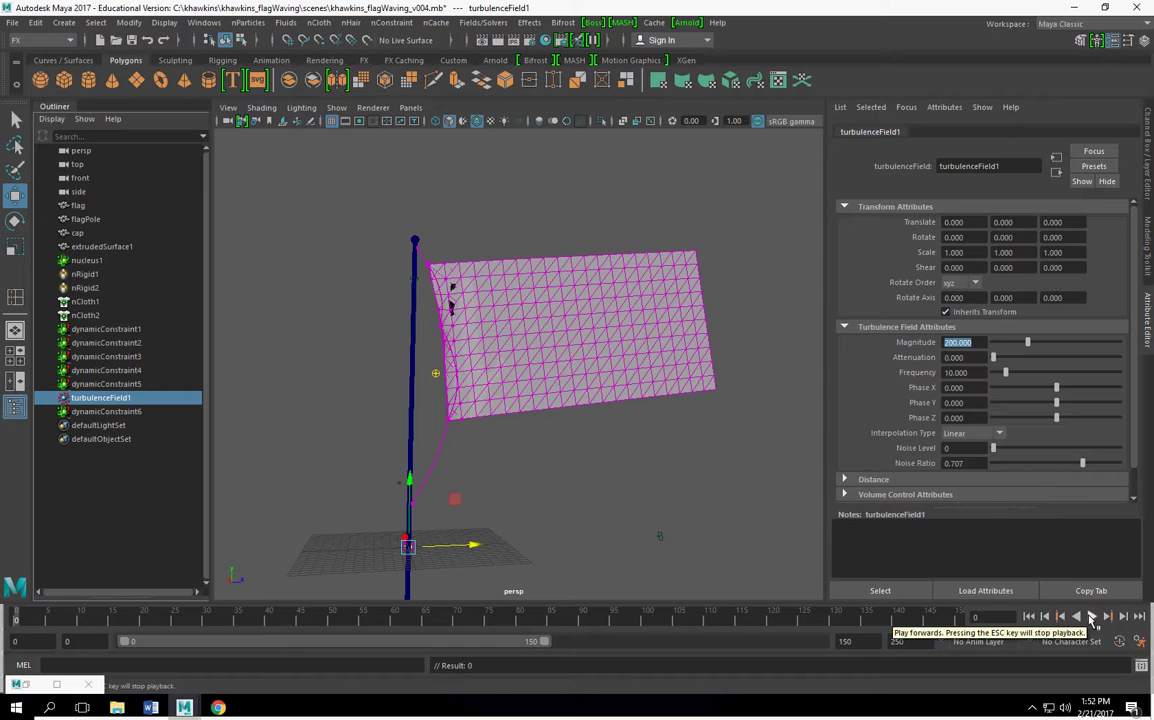
click(973, 417)
text(1.000)
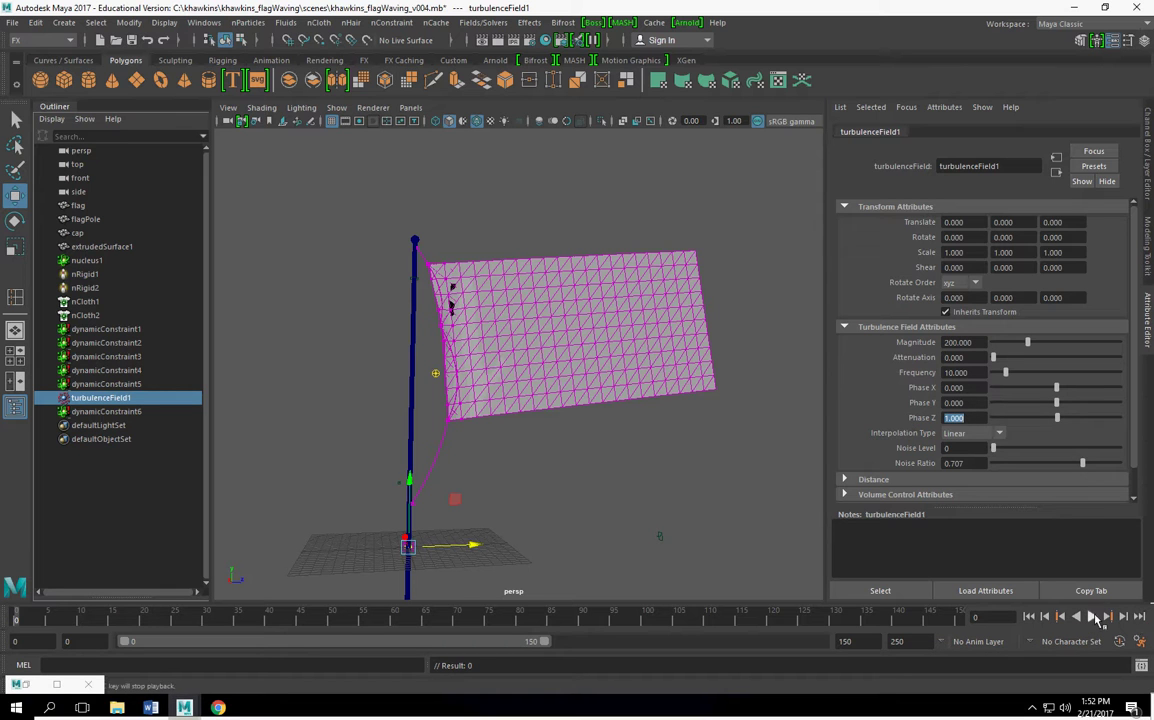
click(1093, 618)
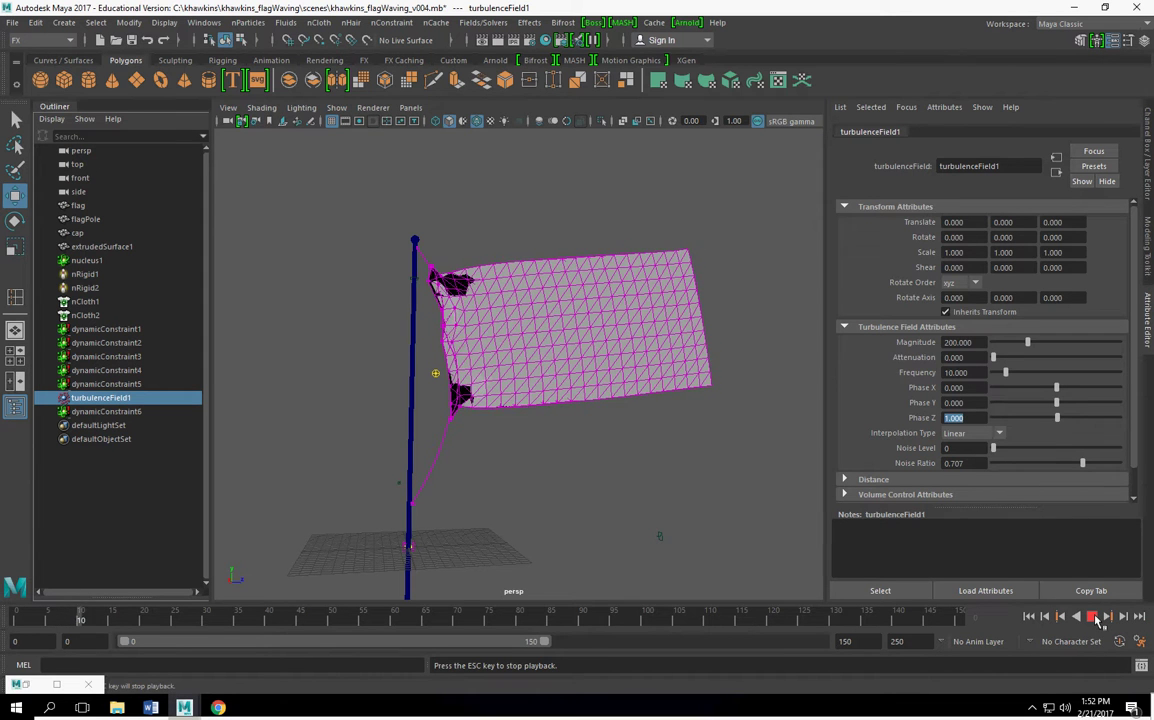
Lower the turbulence Magnitude to 50 and watch the flag wave in the gentler wind.
key(Escape)
text(50)
key(Return)
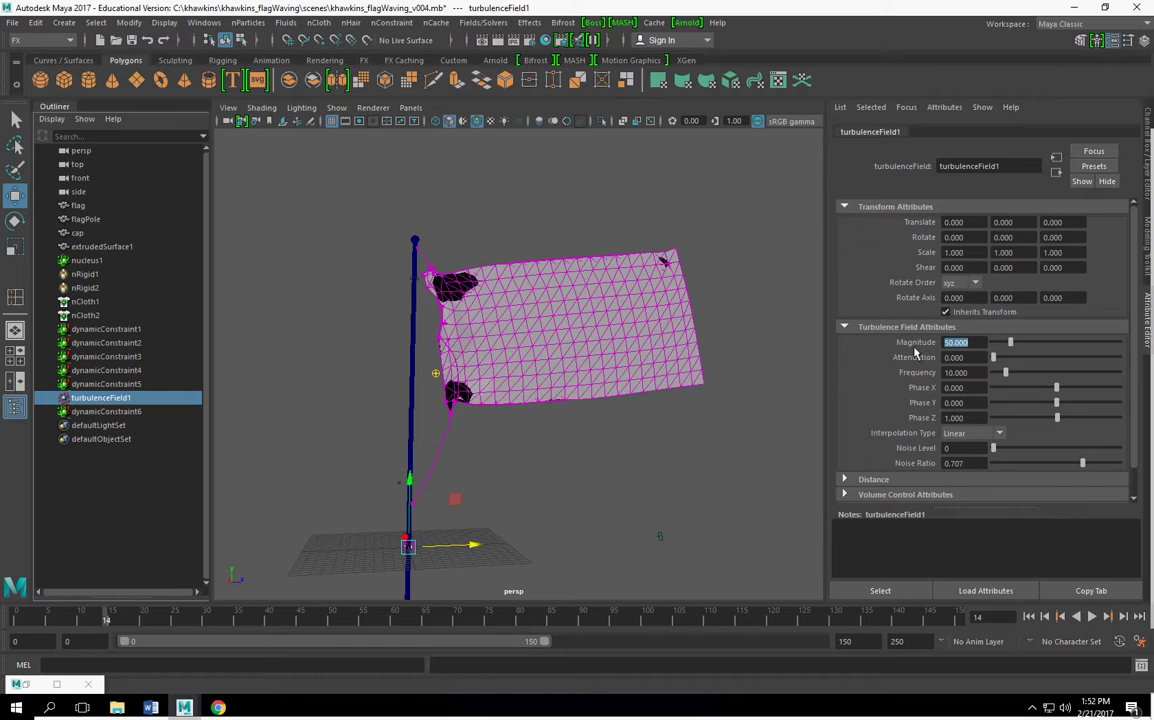
click(1091, 616)
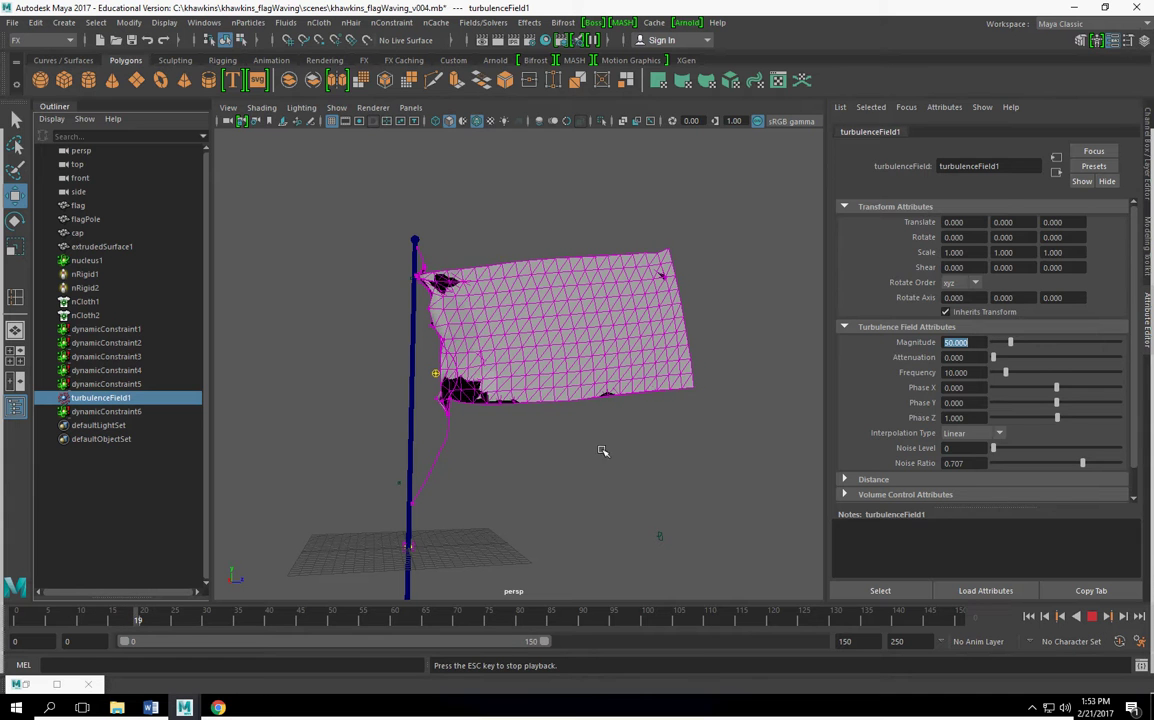
alt+drag(600, 507, 603, 511)
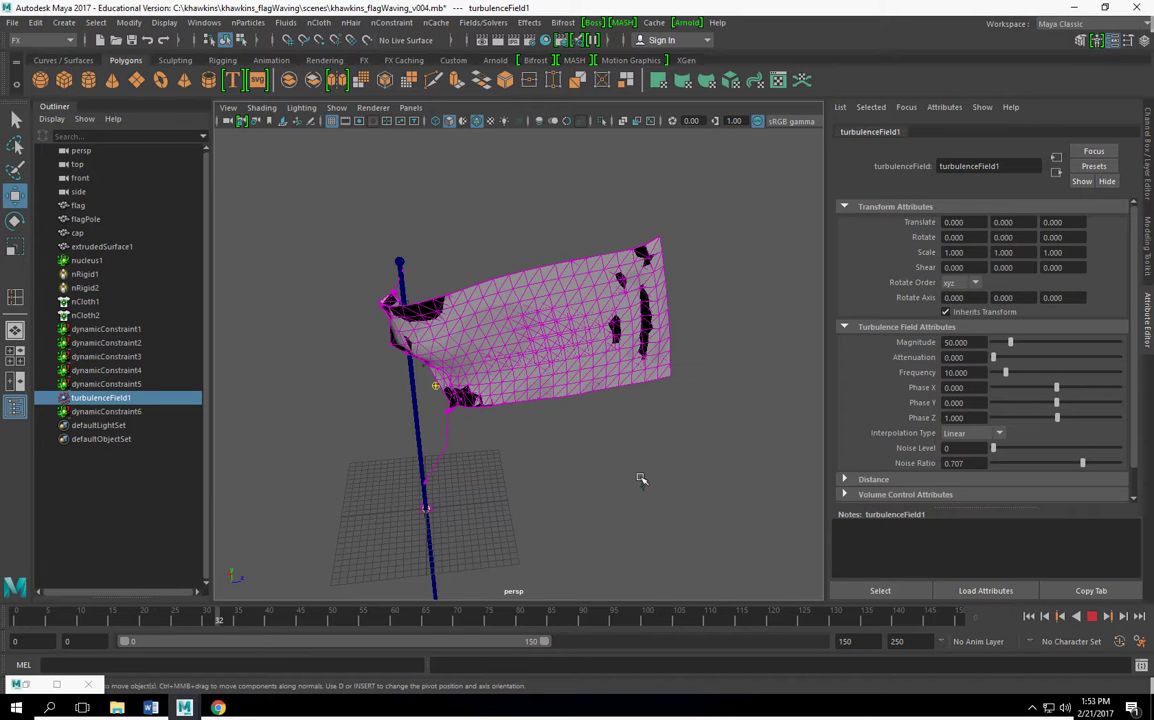
alt+drag(640, 477, 643, 478)
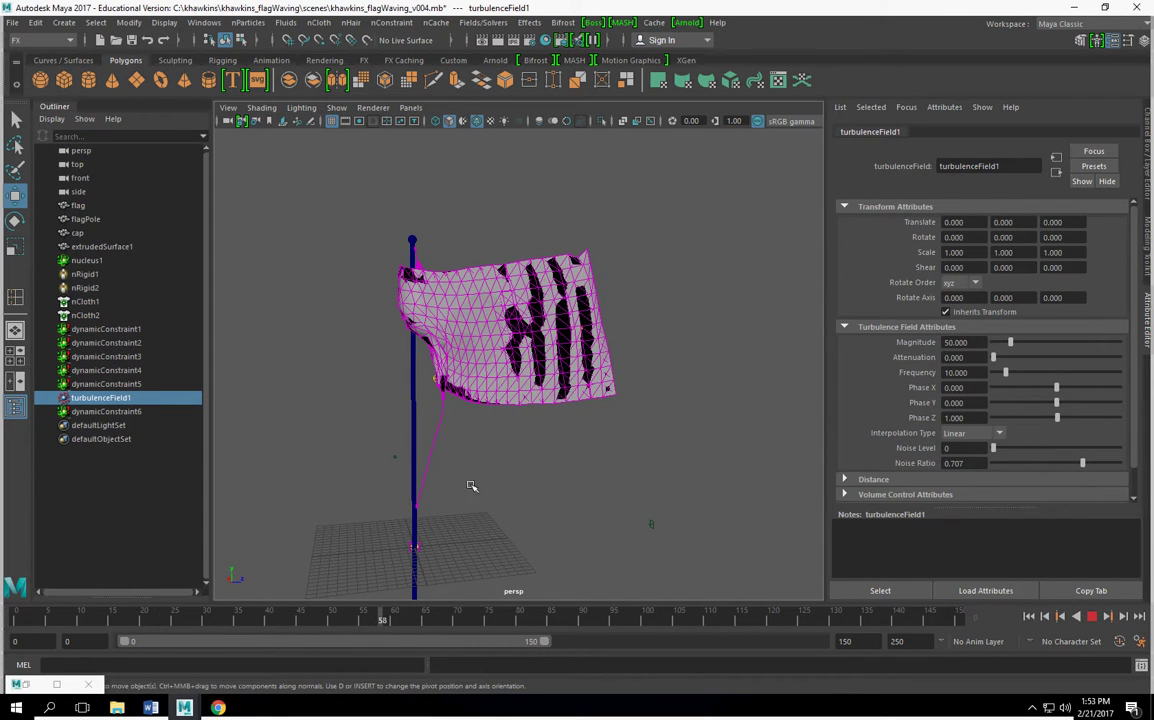
alt+drag(469, 483, 345, 502)
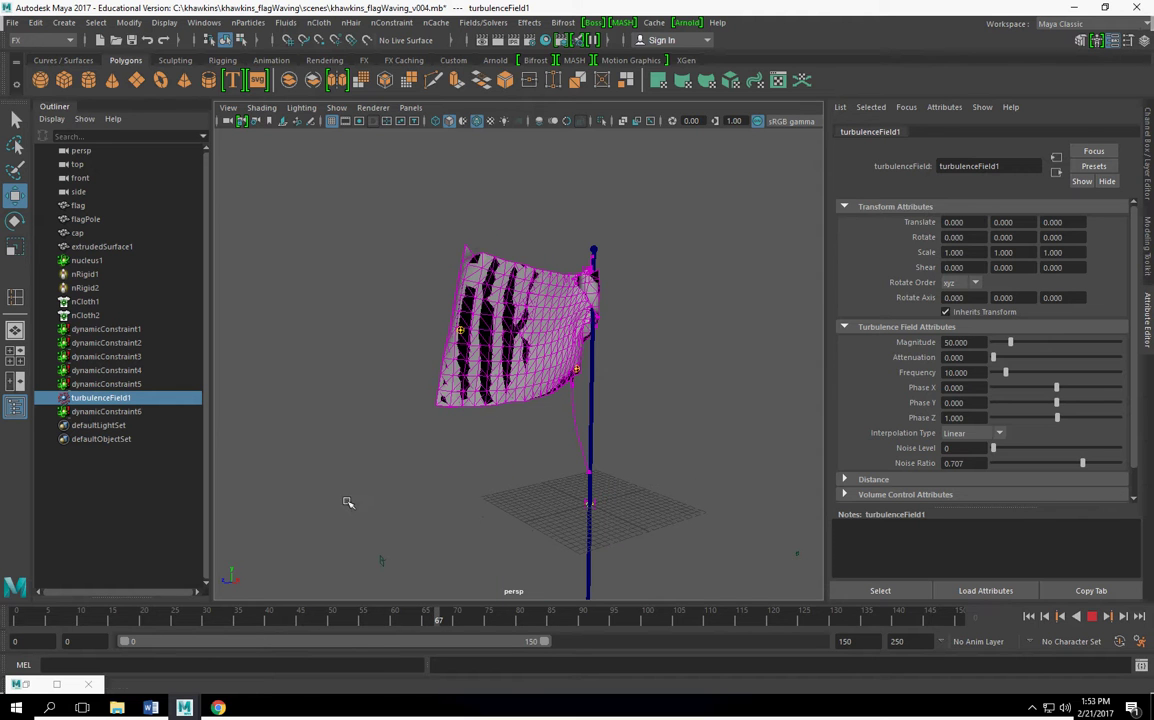
Rewind and replay the simulation, stopping it at frame 7.
click(1031, 617)
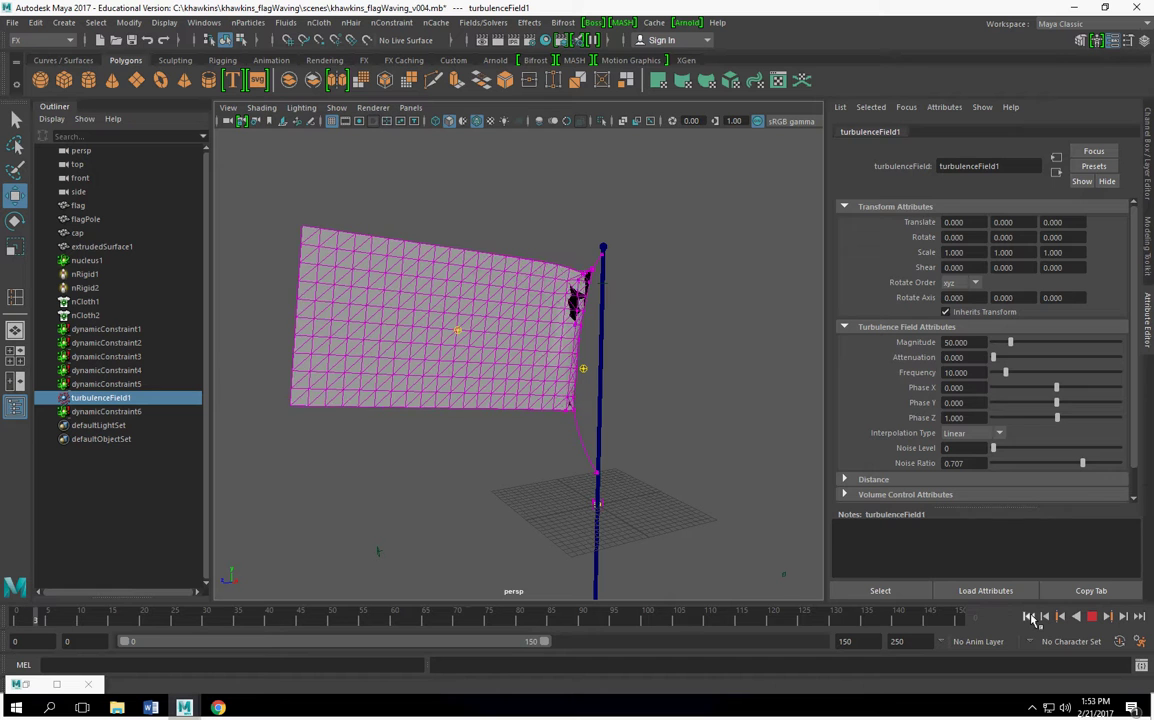
click(1092, 617)
key(w)
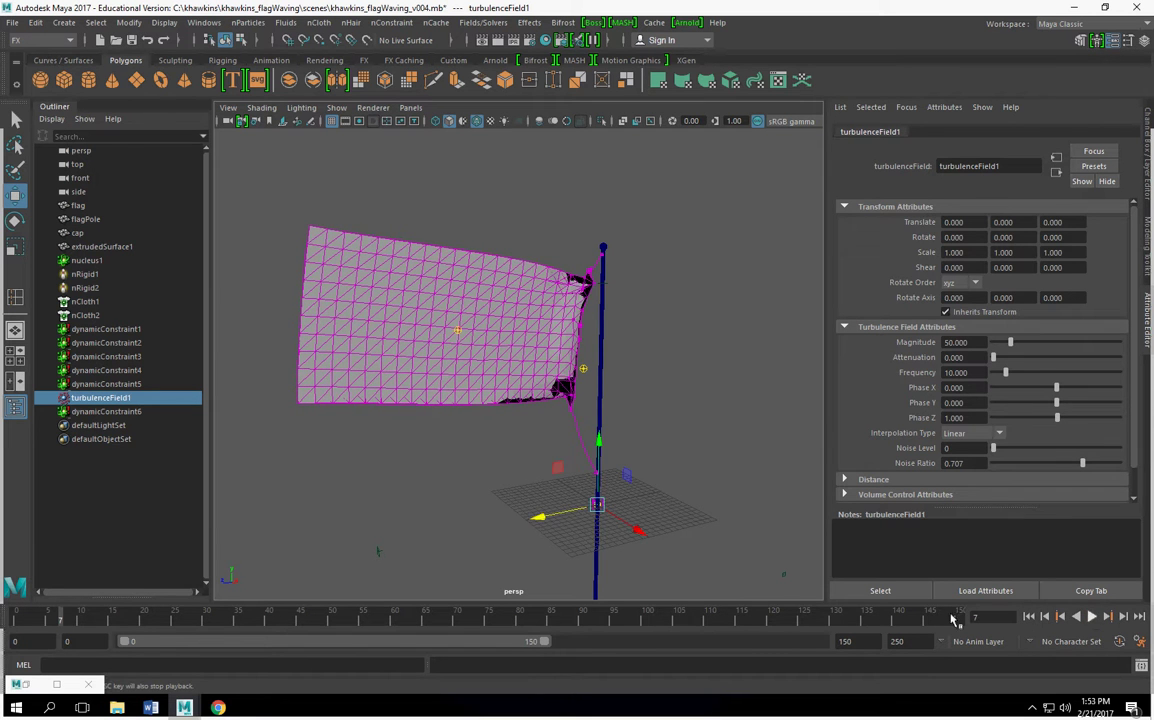
alt+drag(405, 546, 657, 546)
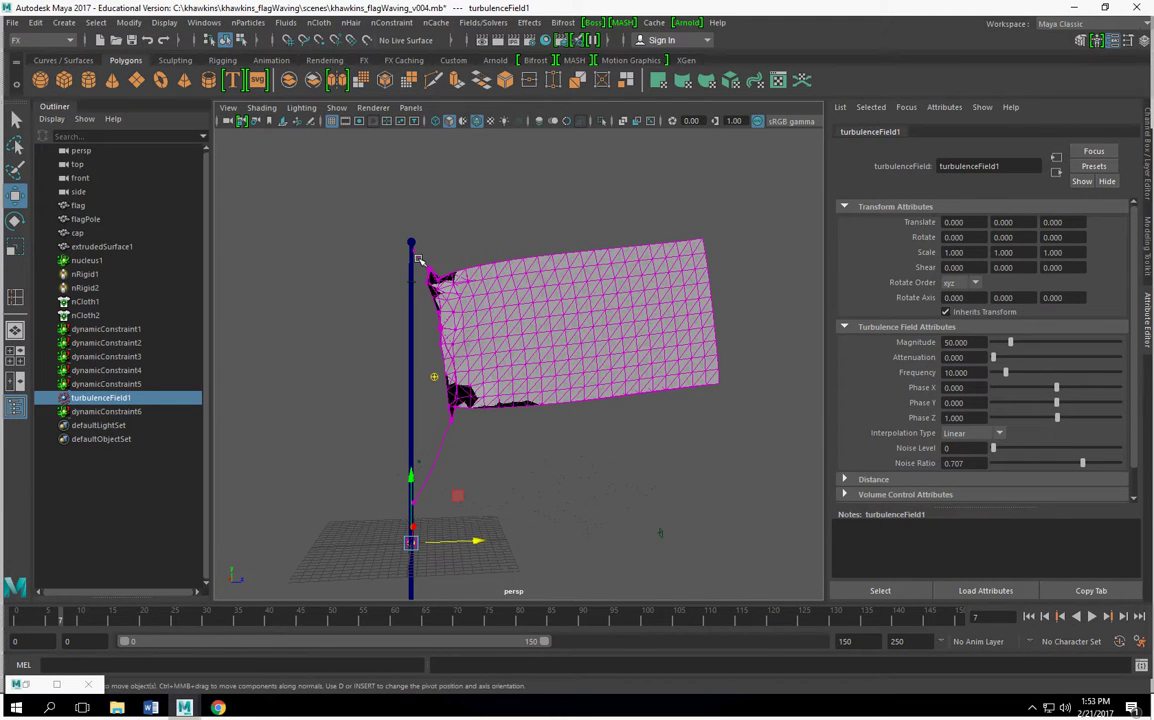
Give extrudedSurface1's nClothShape1 Rigidity 0.01 and Stretch Resistance 50.
click(503, 265)
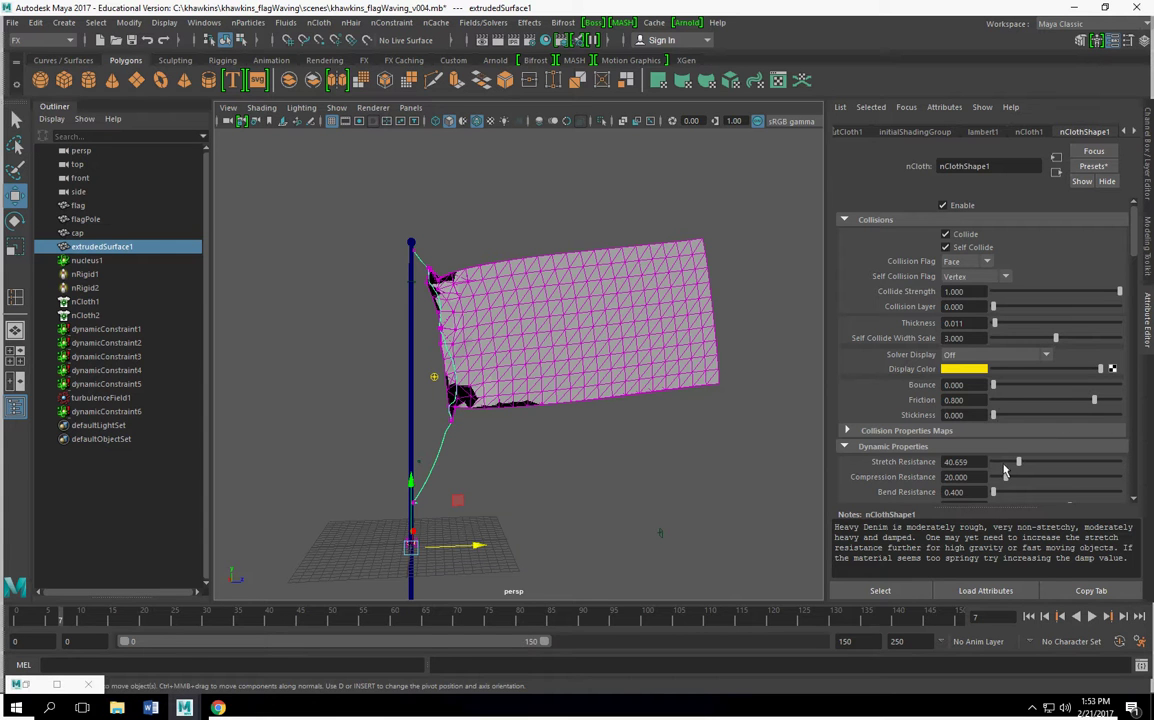
scroll(1015, 464, down, 2)
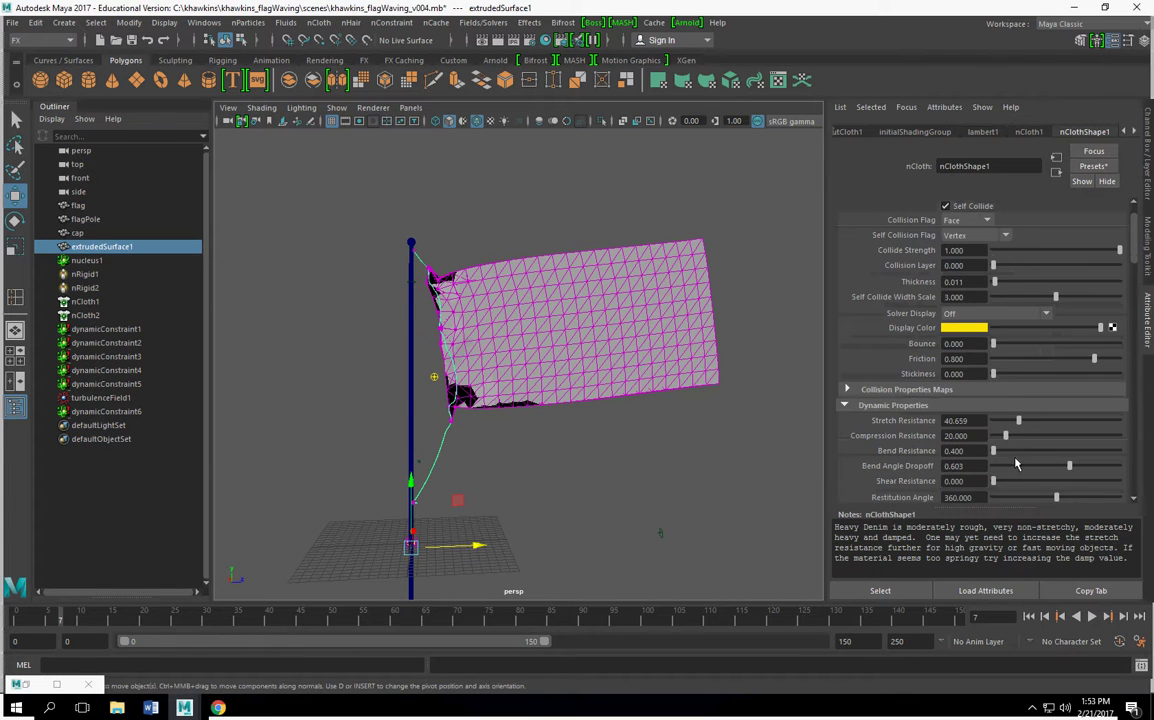
scroll(1015, 463, down, 2)
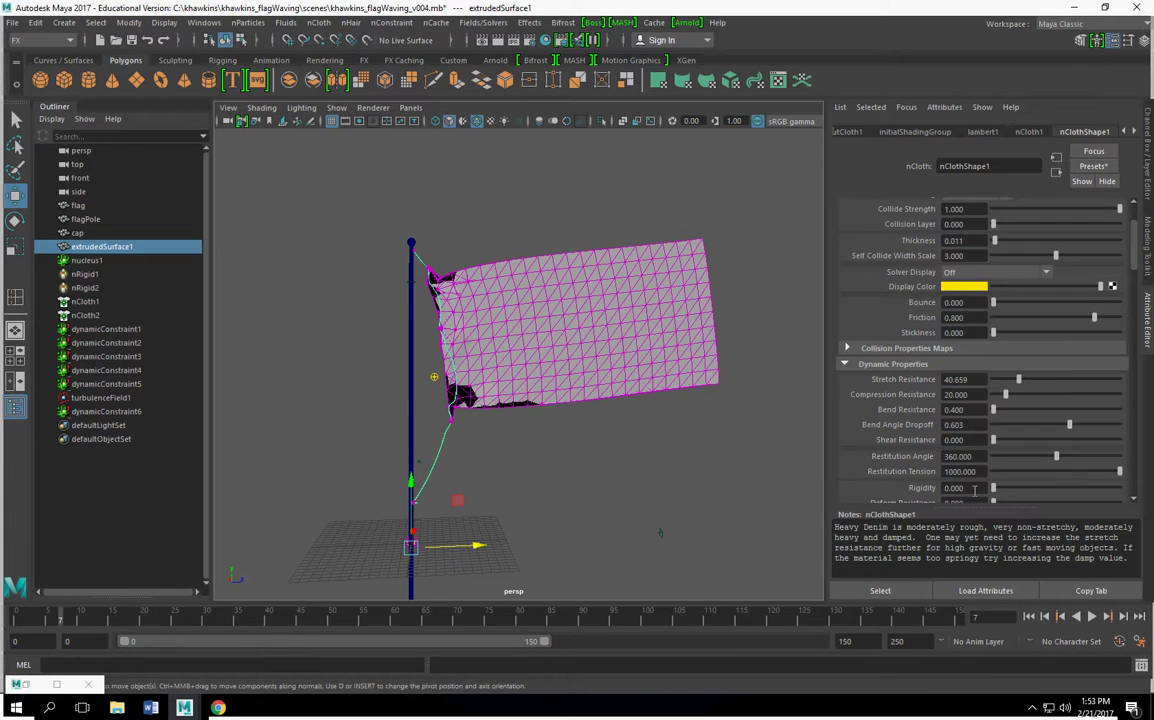
click(974, 488)
click(956, 380)
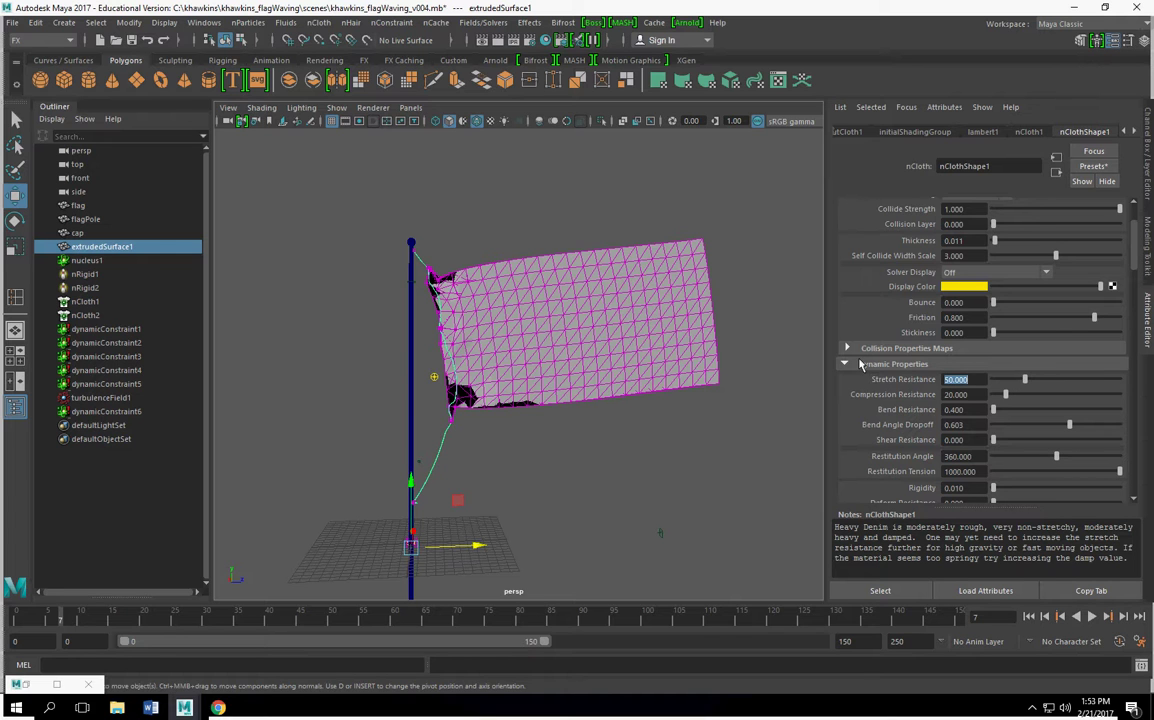